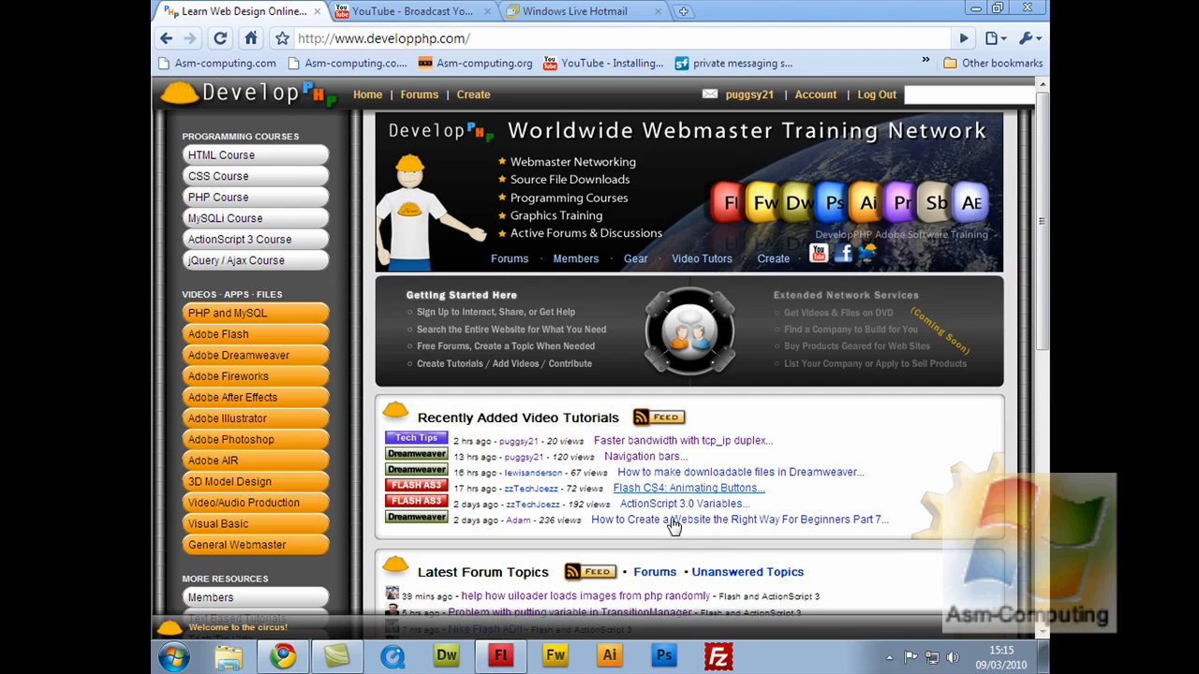
Switch to Adobe Flash CS4 and create a new Flash File (ActionScript 3.0).
left_click(504, 657)
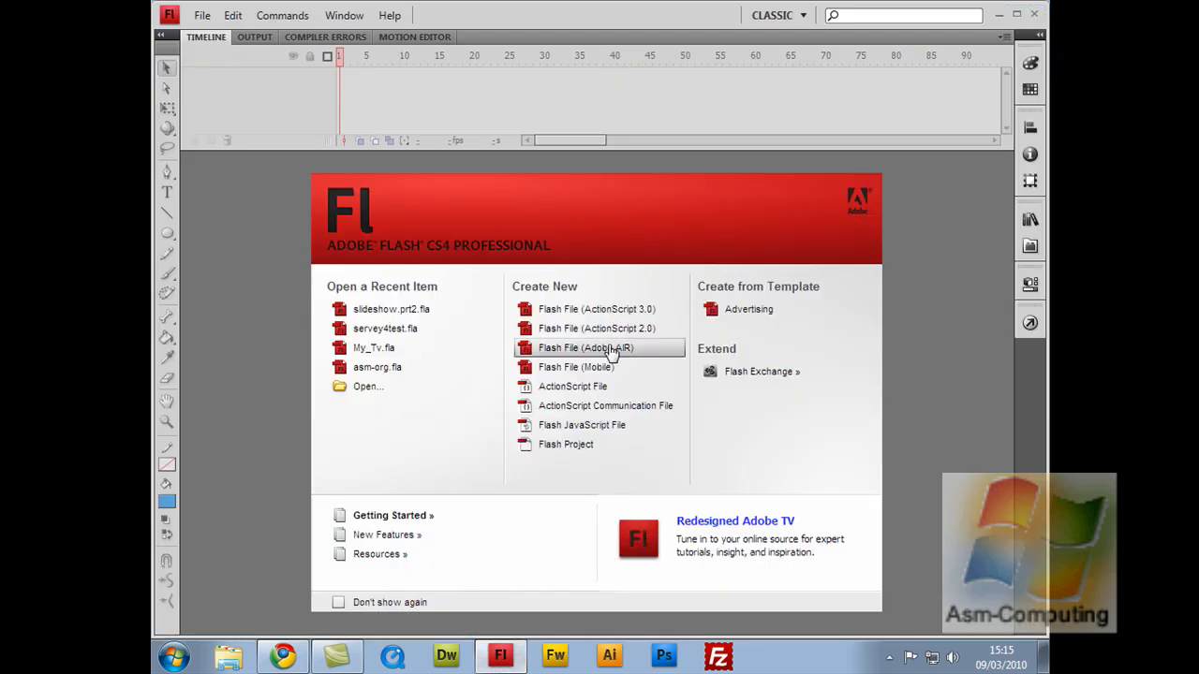
left_click(561, 315)
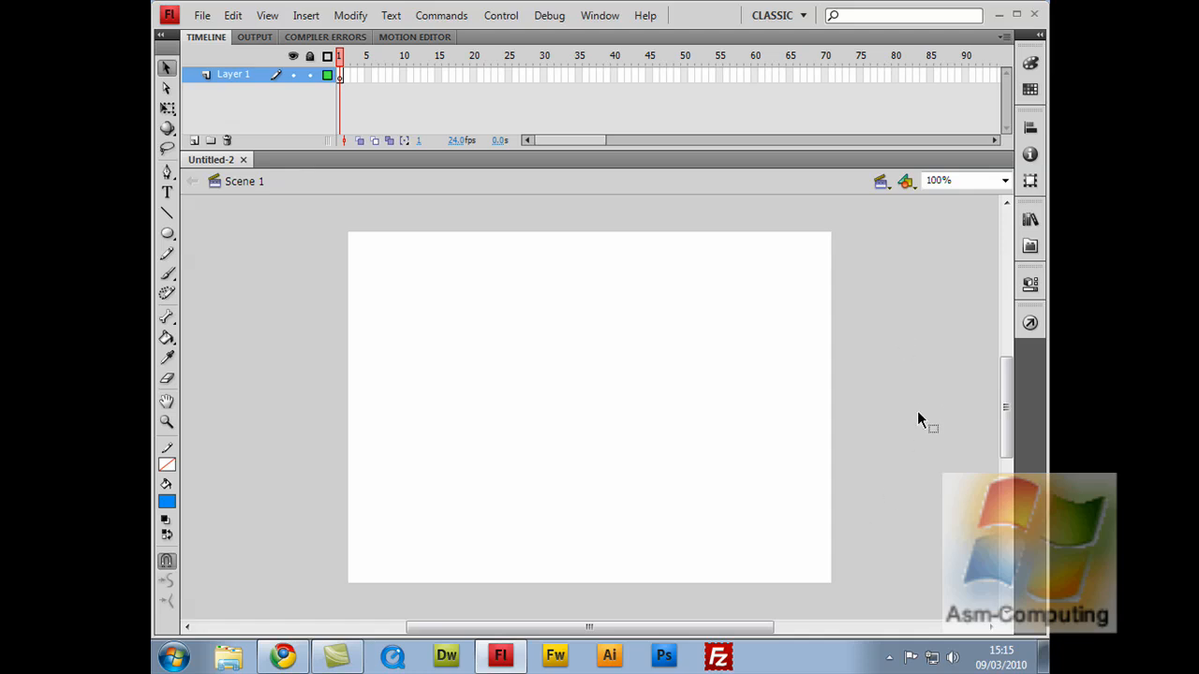
Look over the new document's properties and the list of available workspace layouts.
left_click(1030, 285)
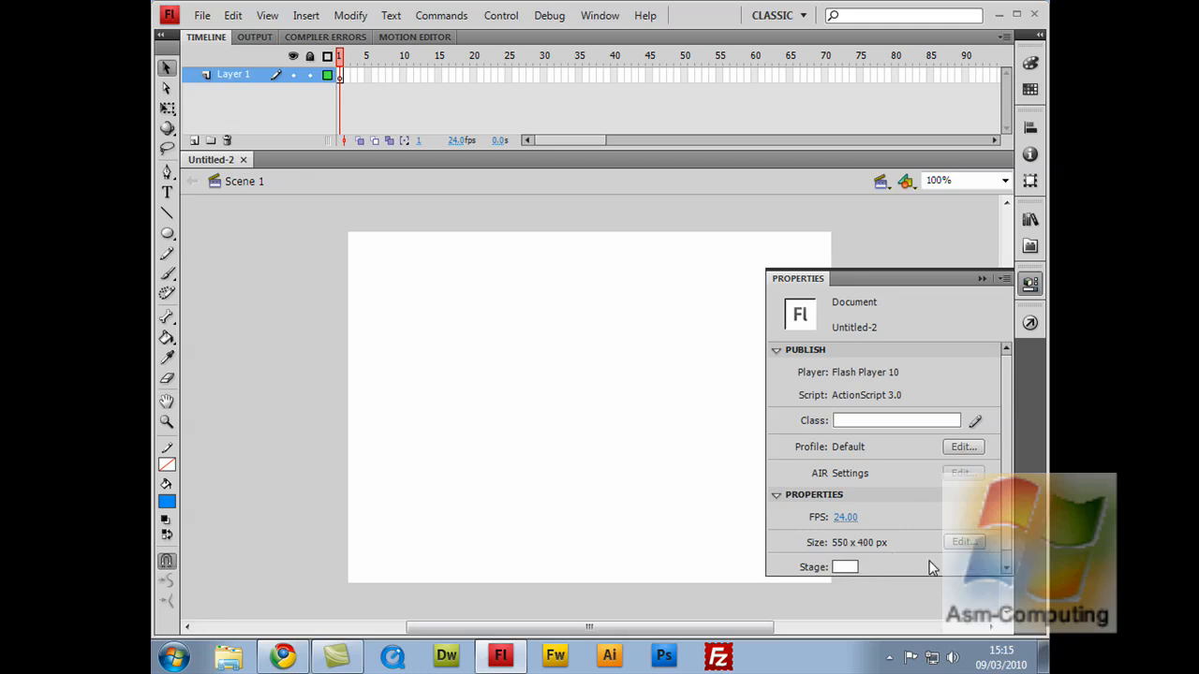
left_click(1039, 286)
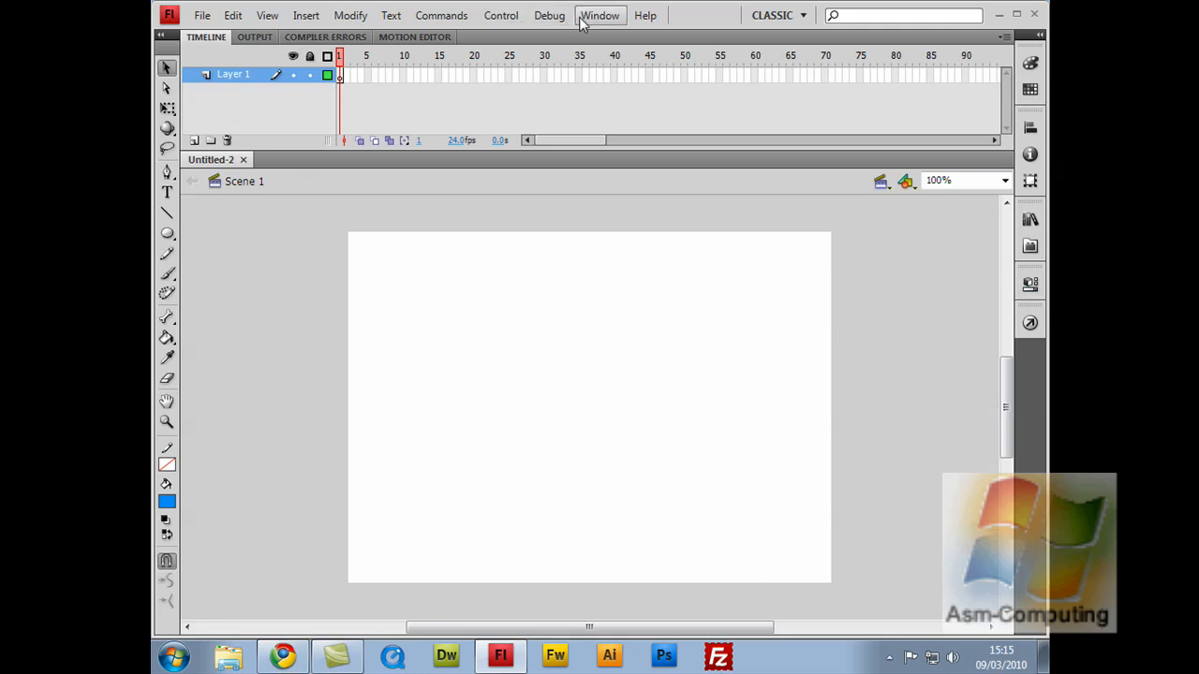
left_click(586, 21)
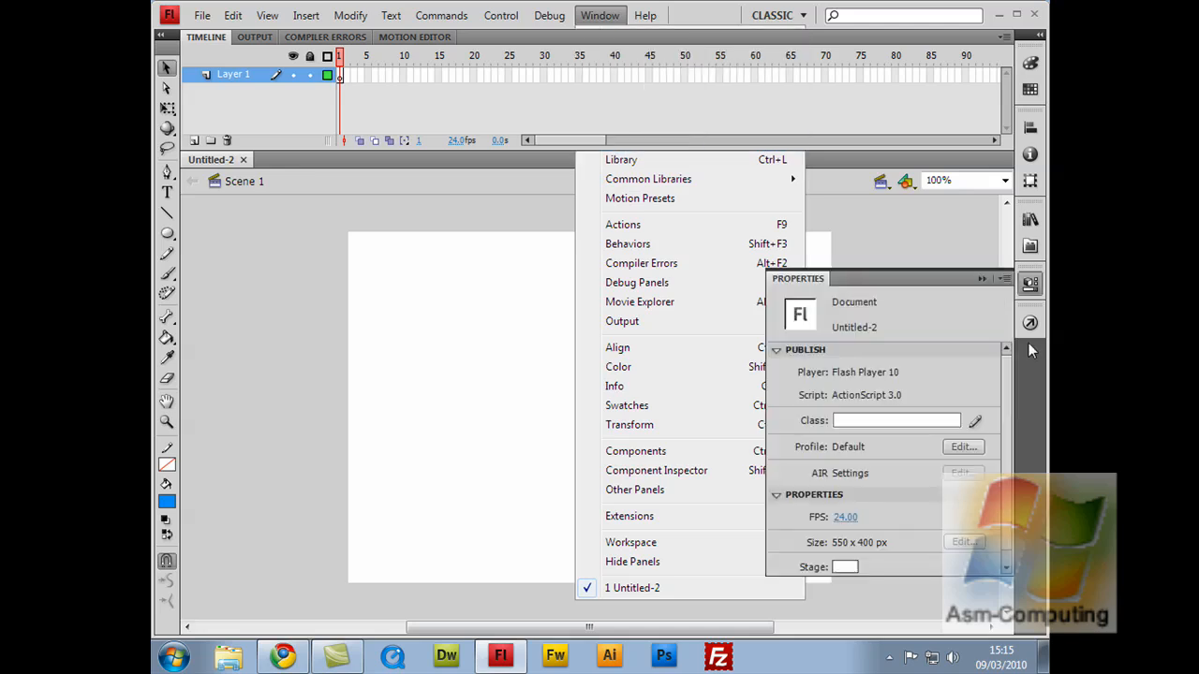
left_click(982, 280)
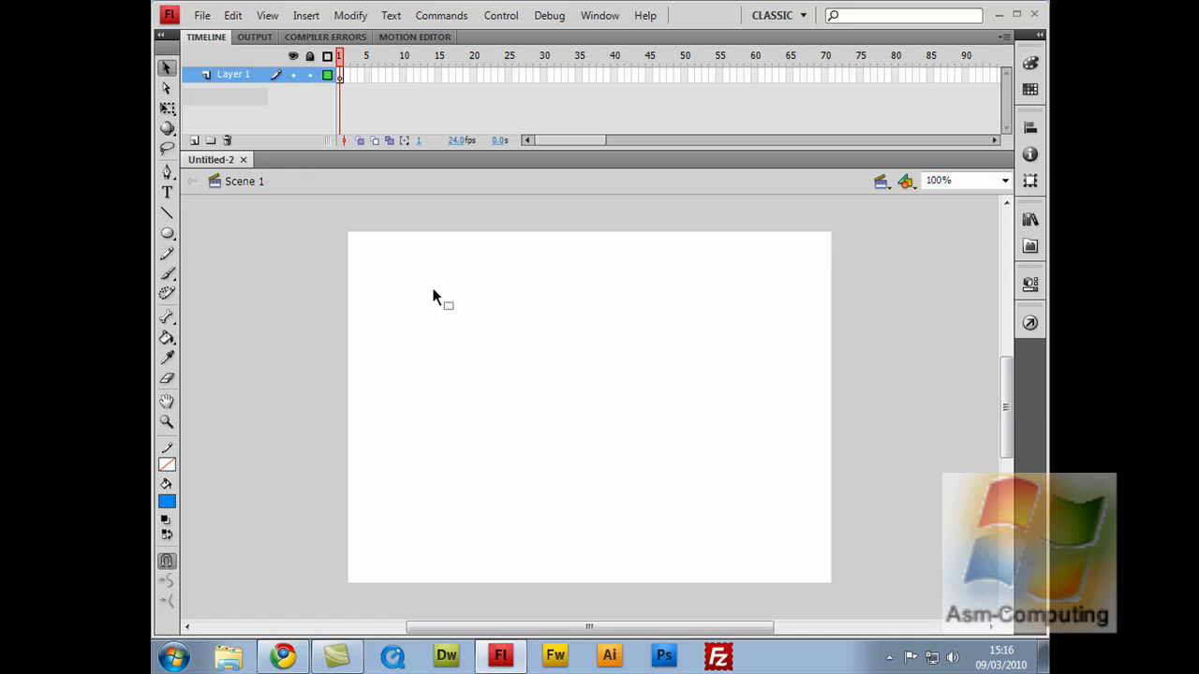
left_click(772, 17)
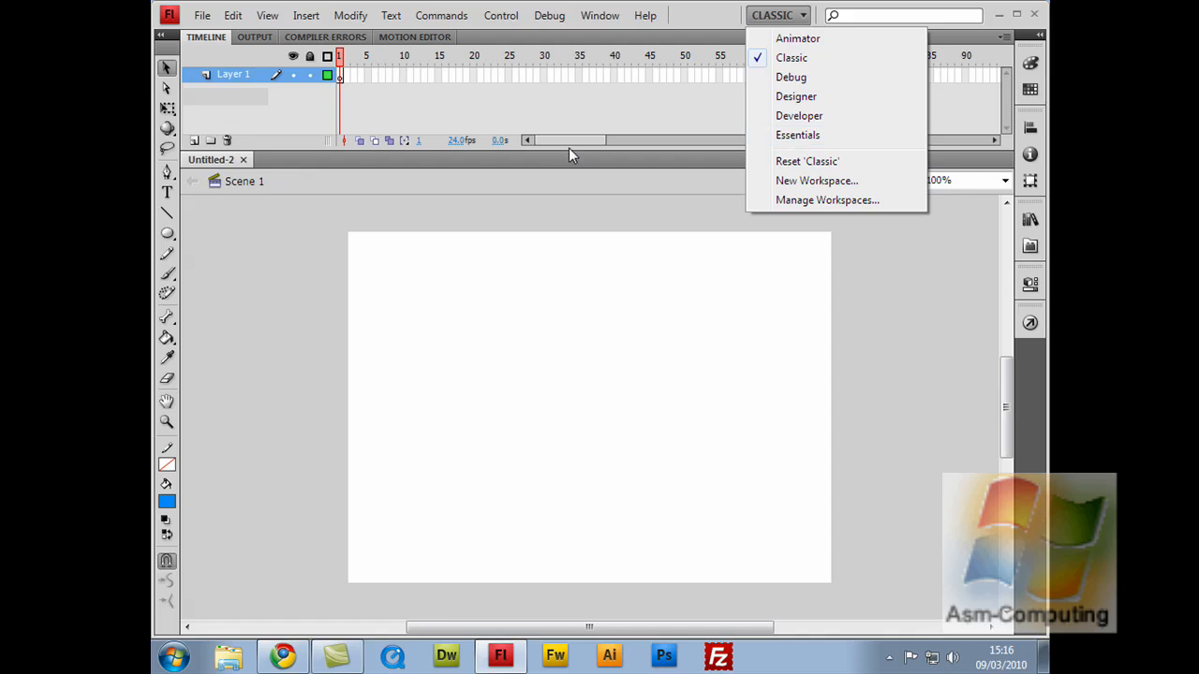
left_click(557, 189)
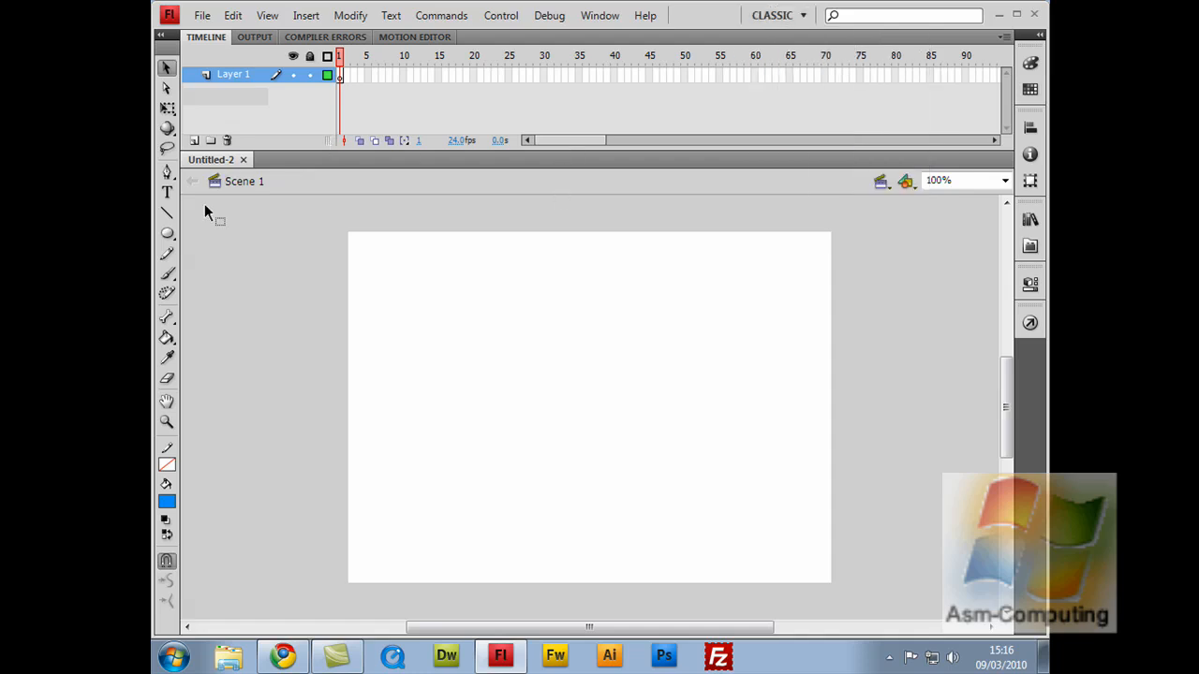
Draw a blue circle without an outline near the stage's upper-left corner using the Oval Tool.
left_click(167, 234)
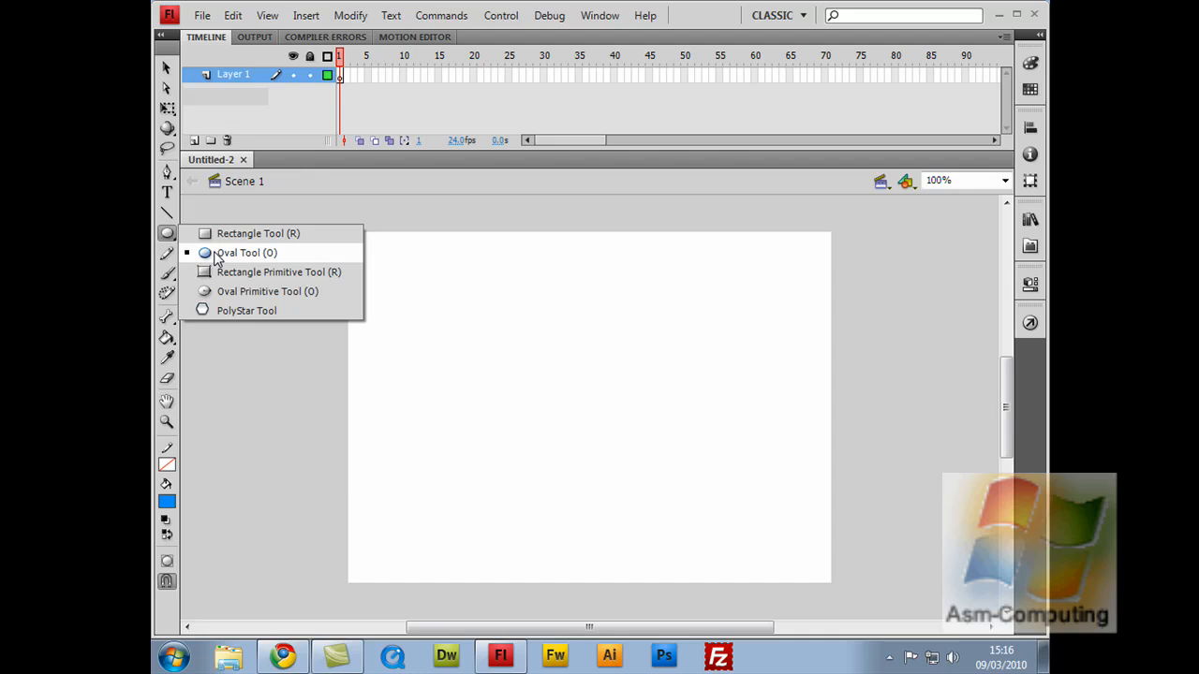
left_click(217, 255)
left_click(168, 238)
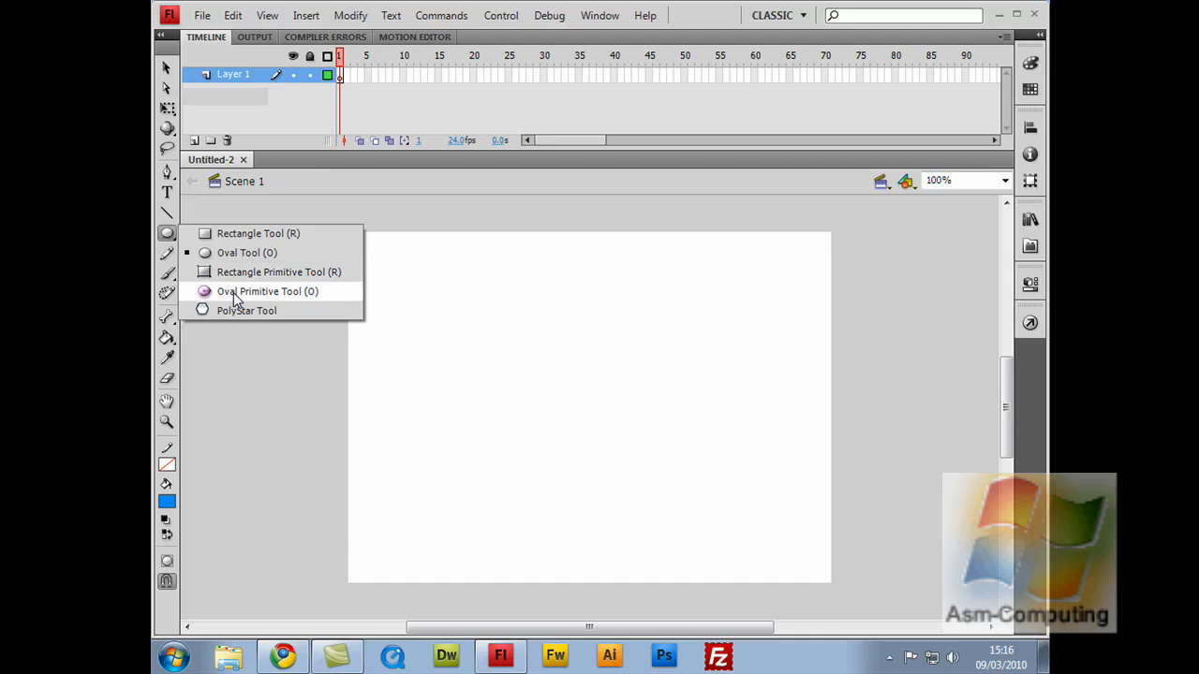
left_click(234, 255)
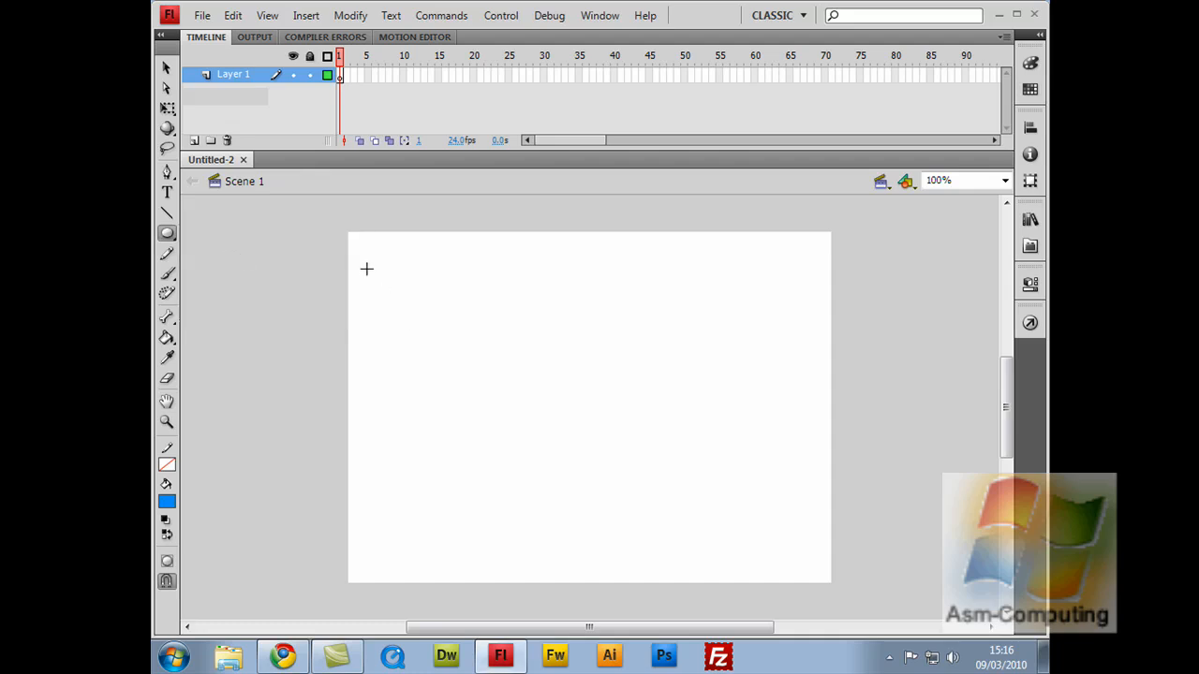
left_click_drag(367, 268, 436, 347)
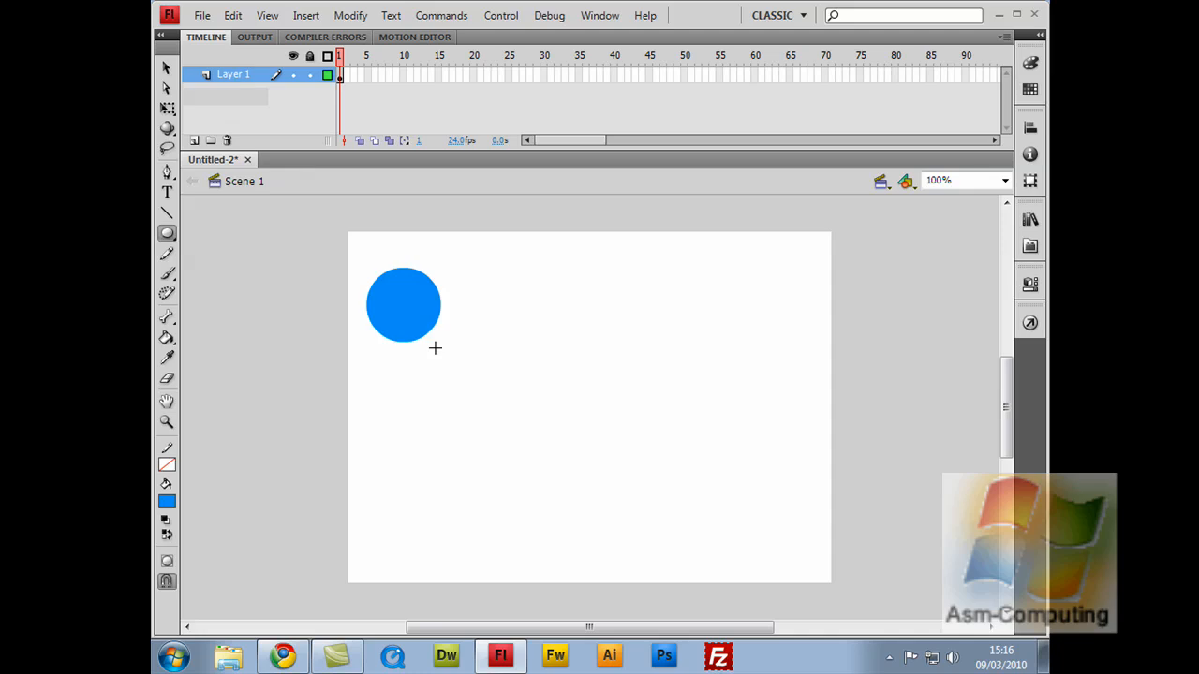
mouse_move(525, 328)
left_mouse_down()
mouse_move(530, 373)
mouse_move(572, 411)
mouse_move(646, 418)
mouse_move(645, 348)
mouse_move(646, 388)
mouse_move(661, 412)
mouse_move(695, 380)
mouse_move(686, 360)
mouse_move(577, 343)
mouse_move(578, 275)
mouse_move(609, 340)
mouse_move(666, 340)
mouse_move(658, 394)
mouse_move(598, 403)
mouse_move(562, 394)
mouse_move(628, 428)
mouse_move(585, 435)
mouse_move(581, 383)
mouse_move(596, 375)
mouse_move(611, 389)
mouse_move(550, 356)
mouse_move(528, 298)
left_mouse_up()
left_click(166, 67)
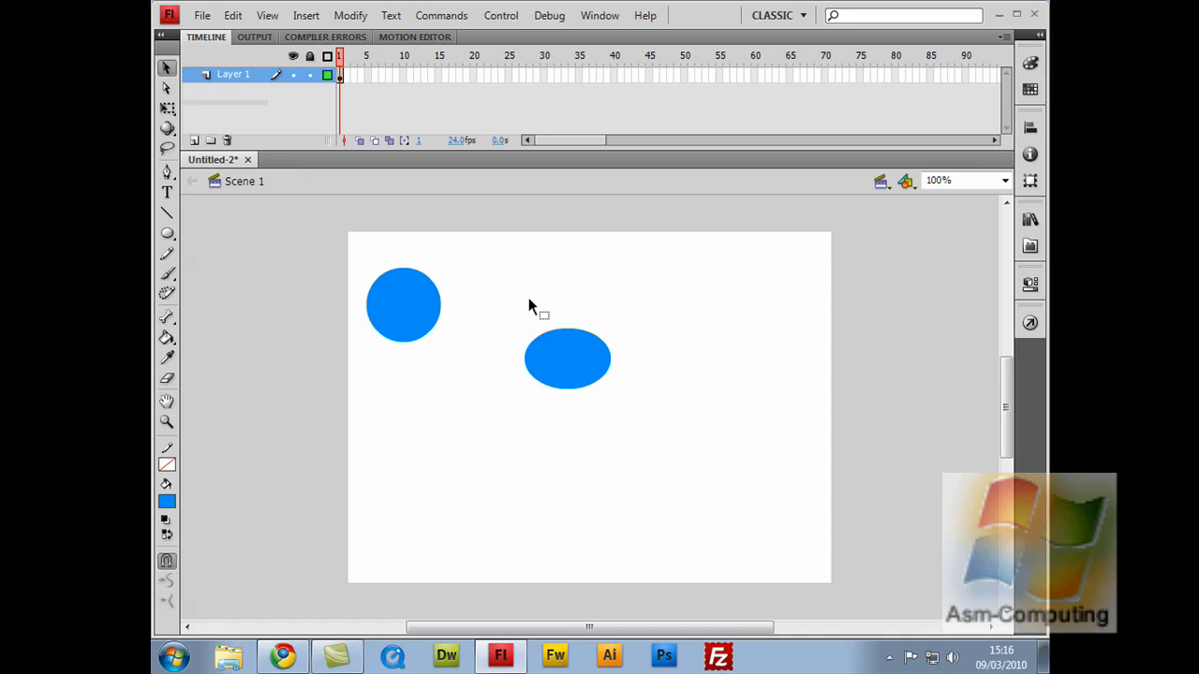
key("Delete")
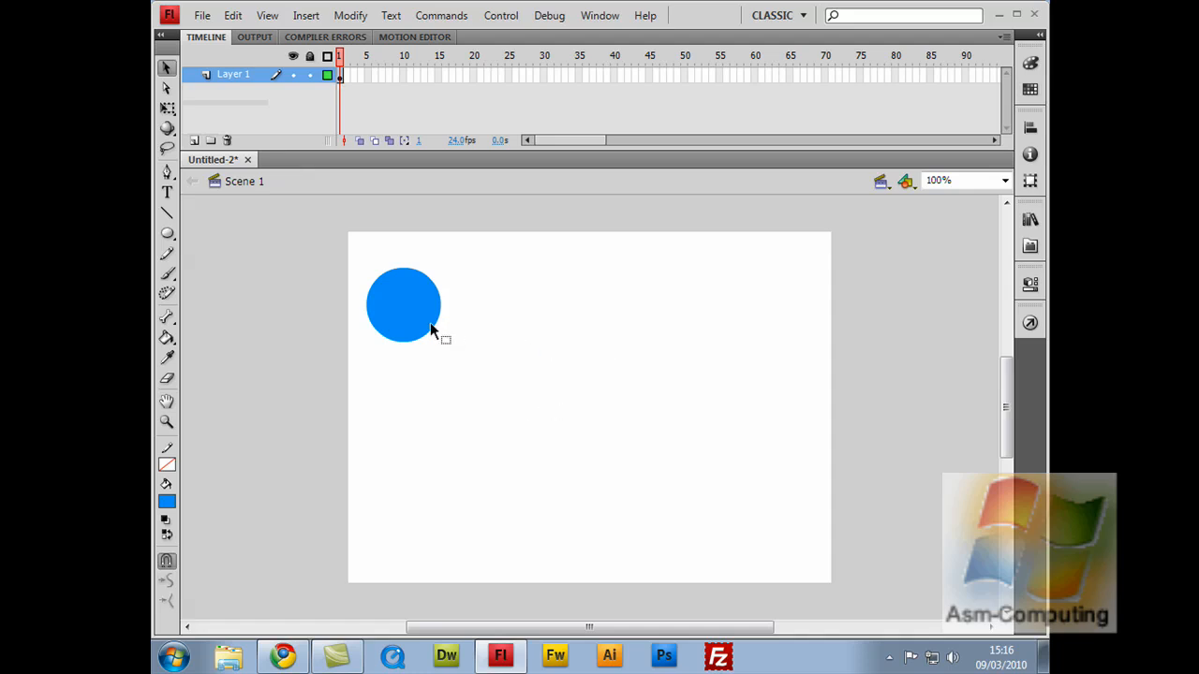
Convert the circle to a Movie Clip symbol named "circle" and copy it into a horizontal row of five across the stage.
left_click(397, 305)
right_click(398, 304)
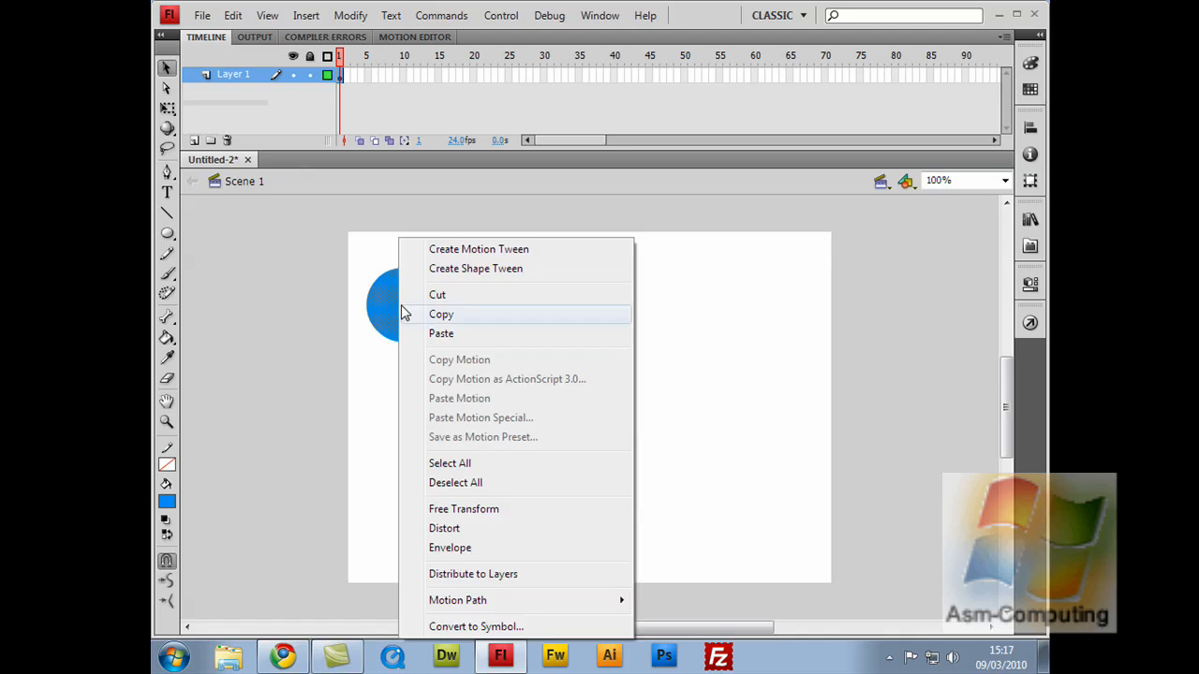
left_click(465, 626)
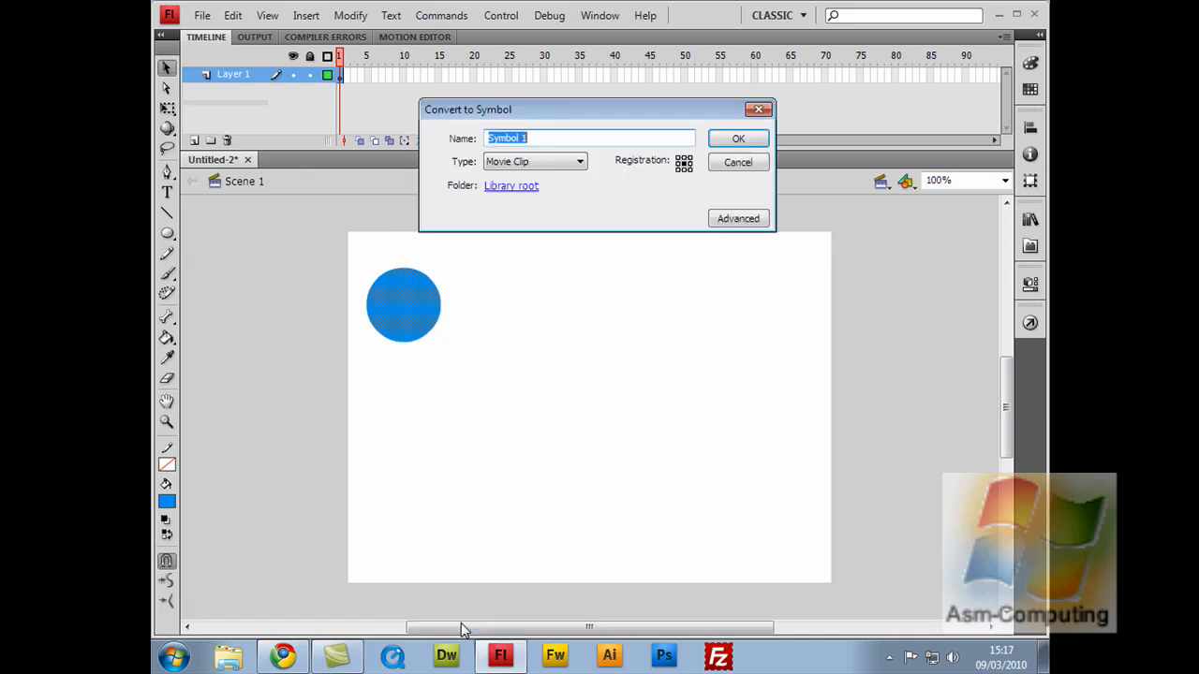
type("c")
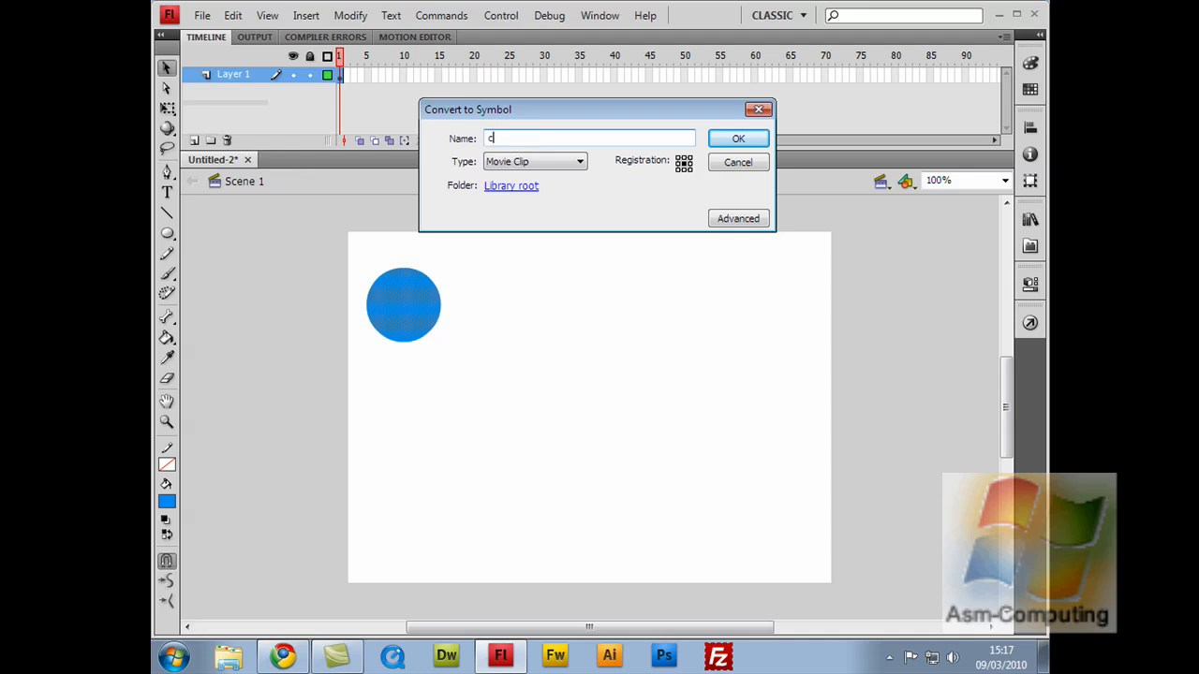
type("ircle")
left_click(735, 141)
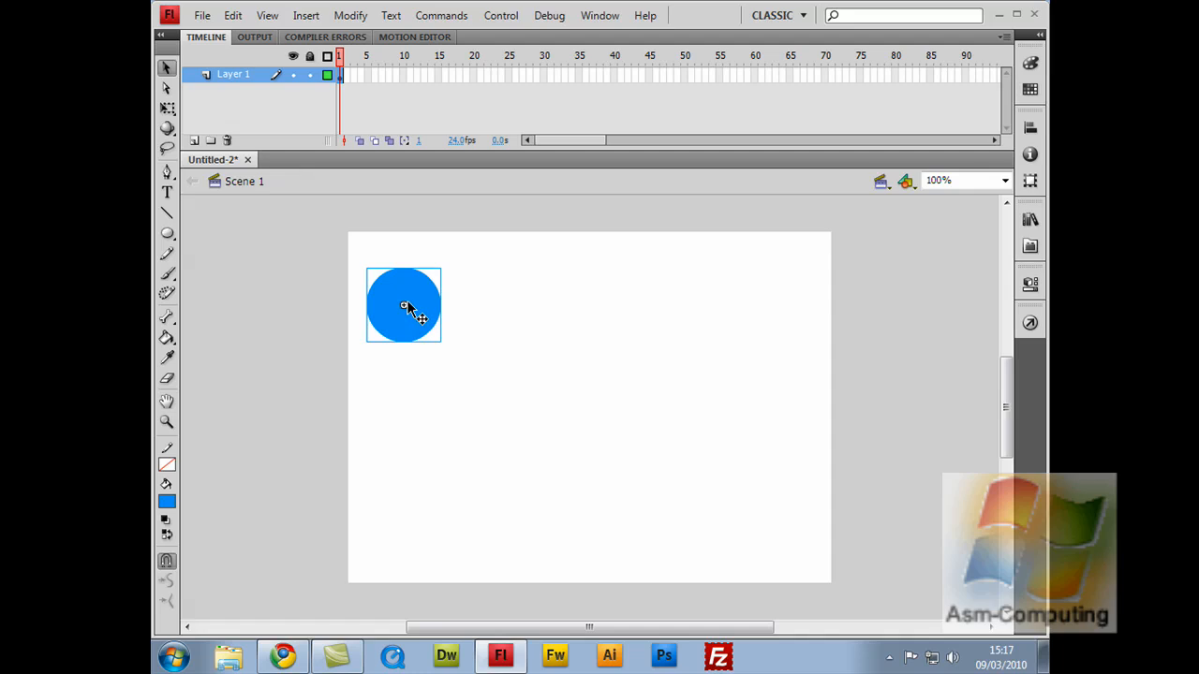
left_click_drag(403, 309, 661, 316)
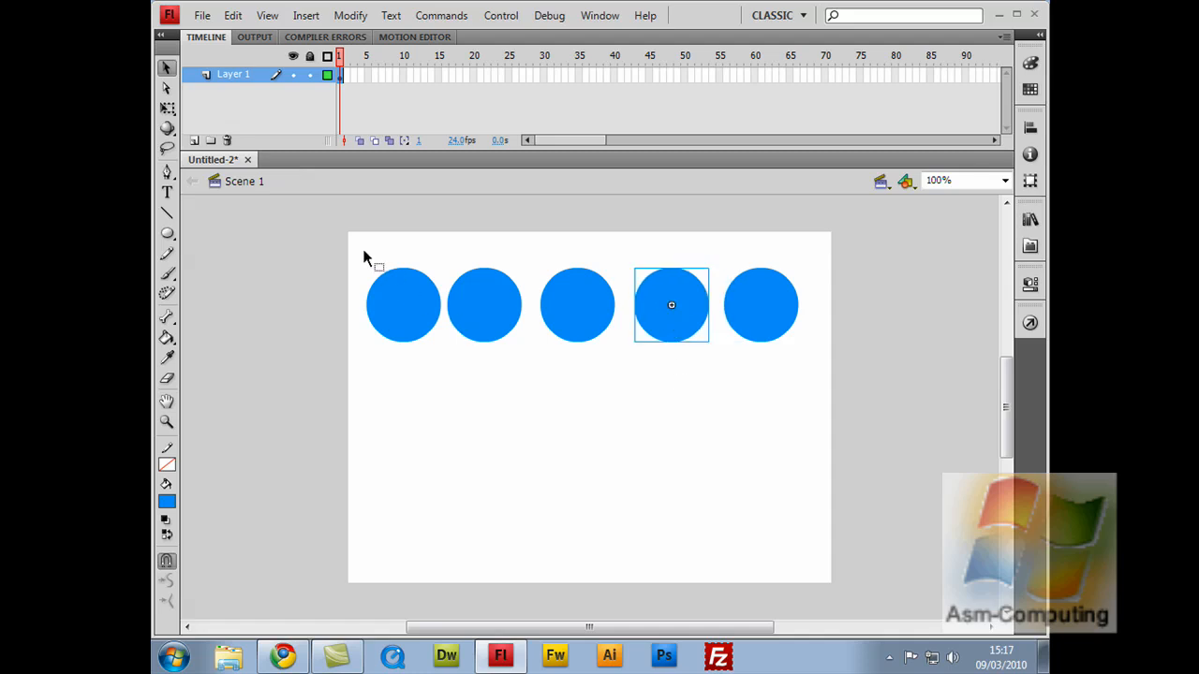
Align all five circles to the top edge of the stage.
left_click_drag(357, 246, 801, 356)
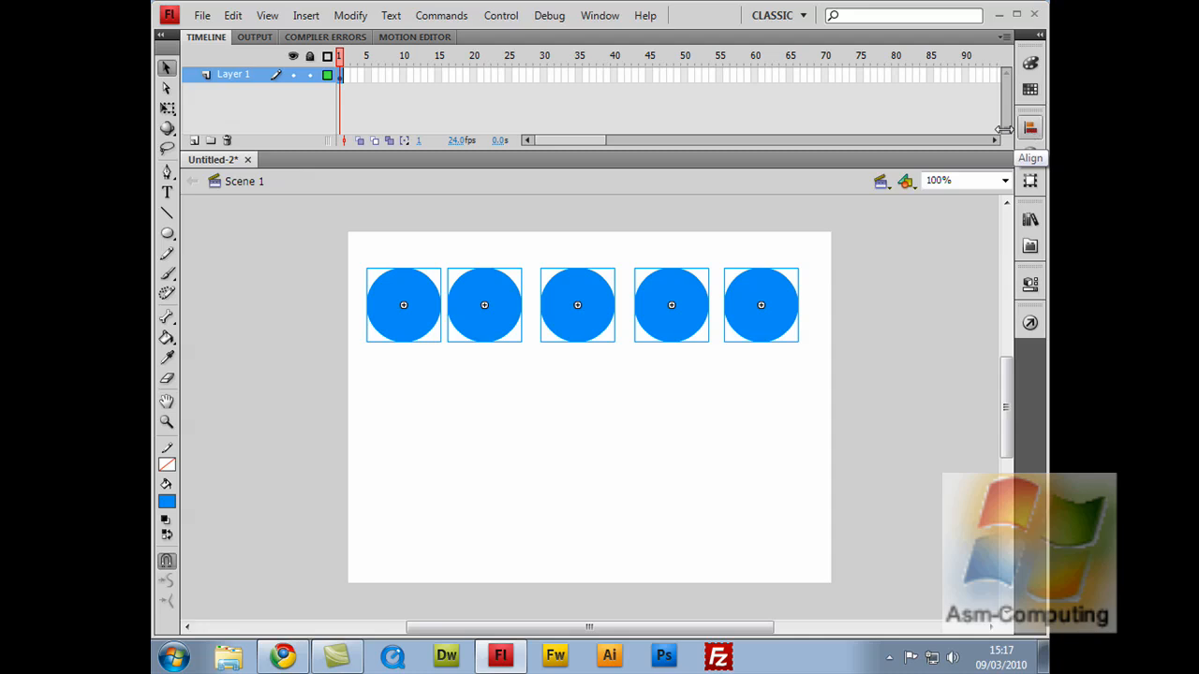
left_click(613, 16)
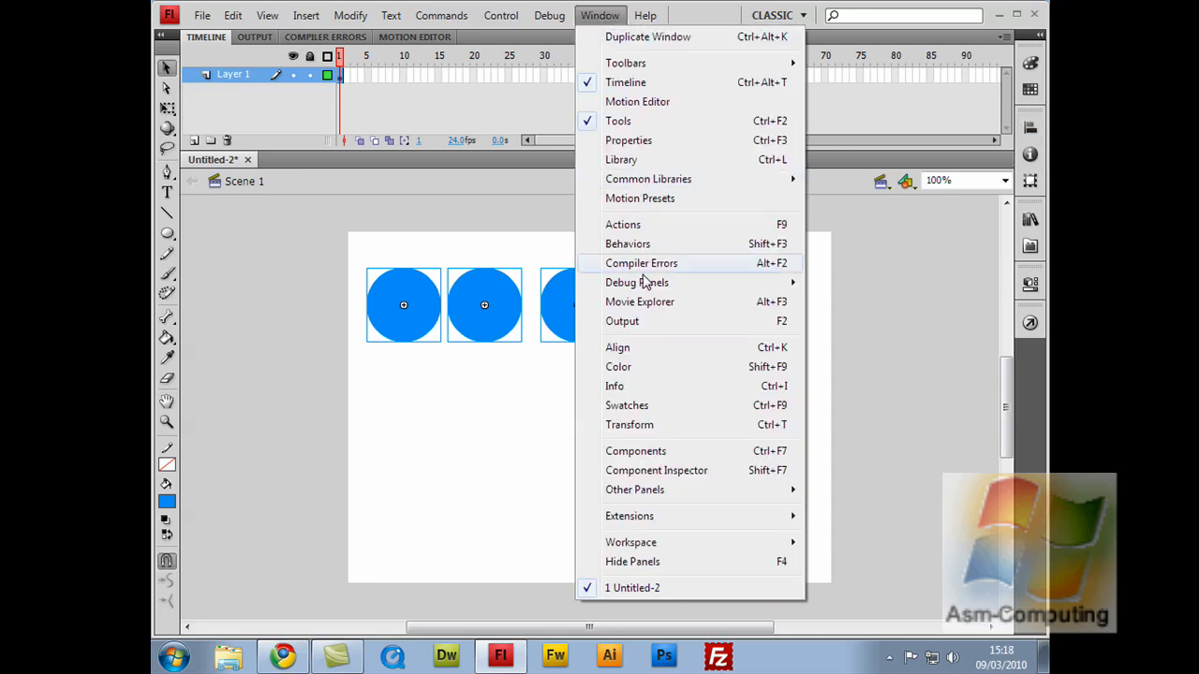
left_click(646, 352)
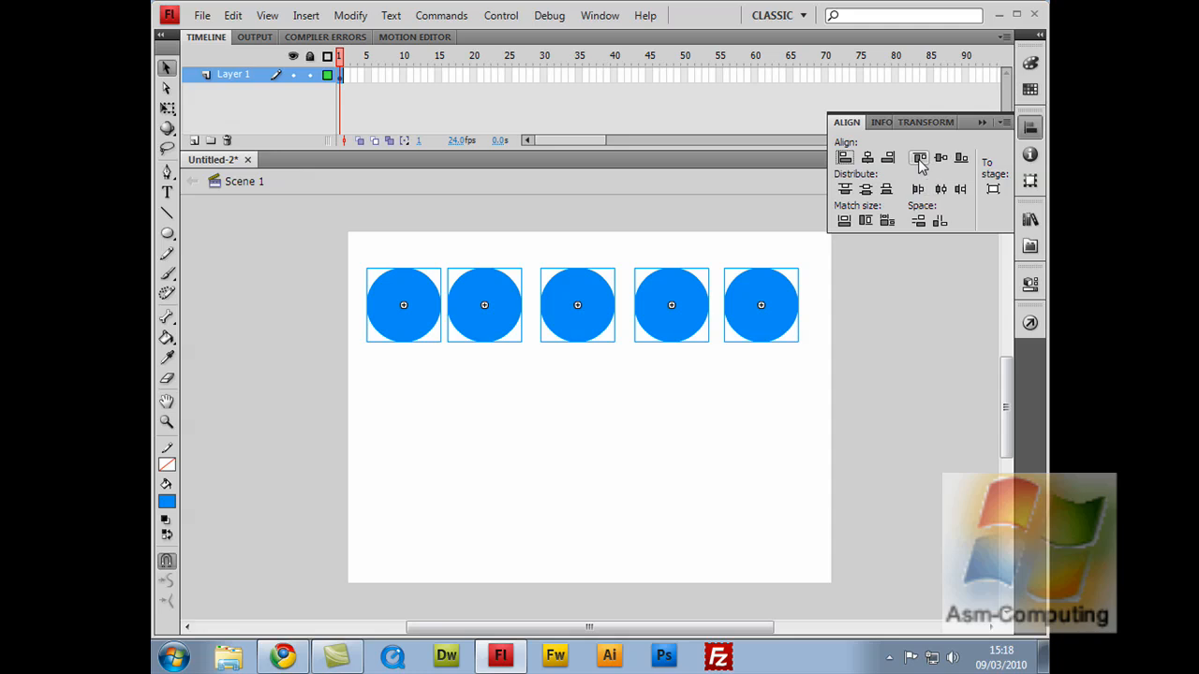
left_click(993, 188)
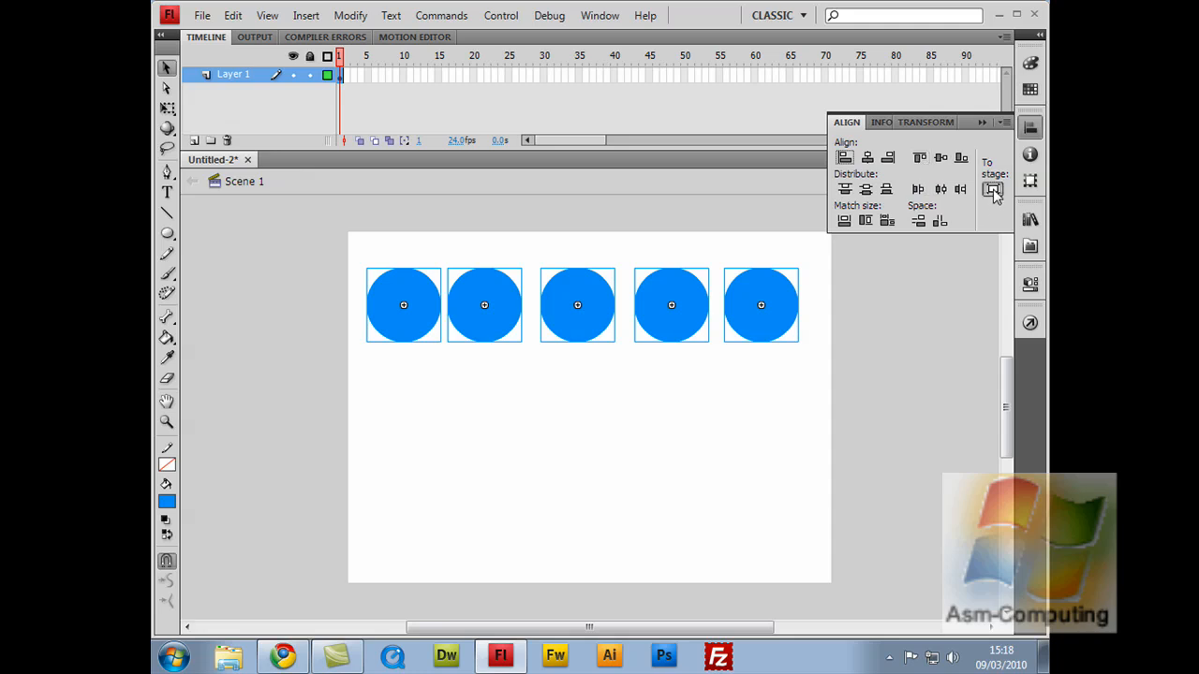
left_click(923, 161)
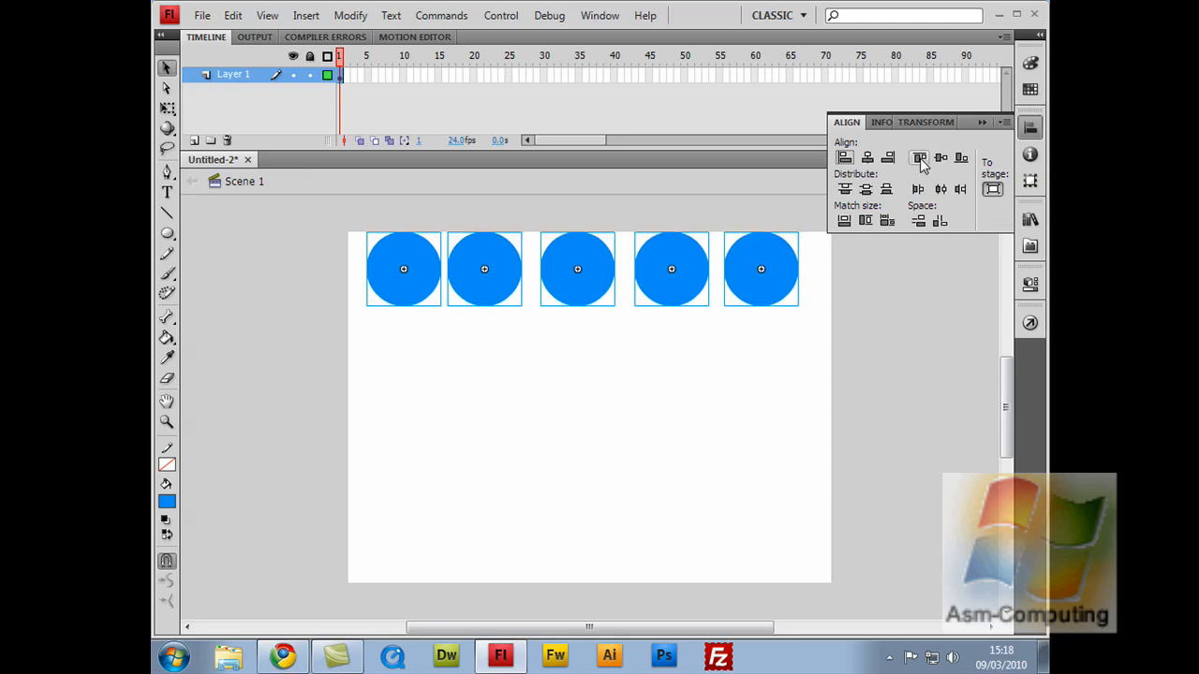
left_click(994, 190)
left_click(892, 323)
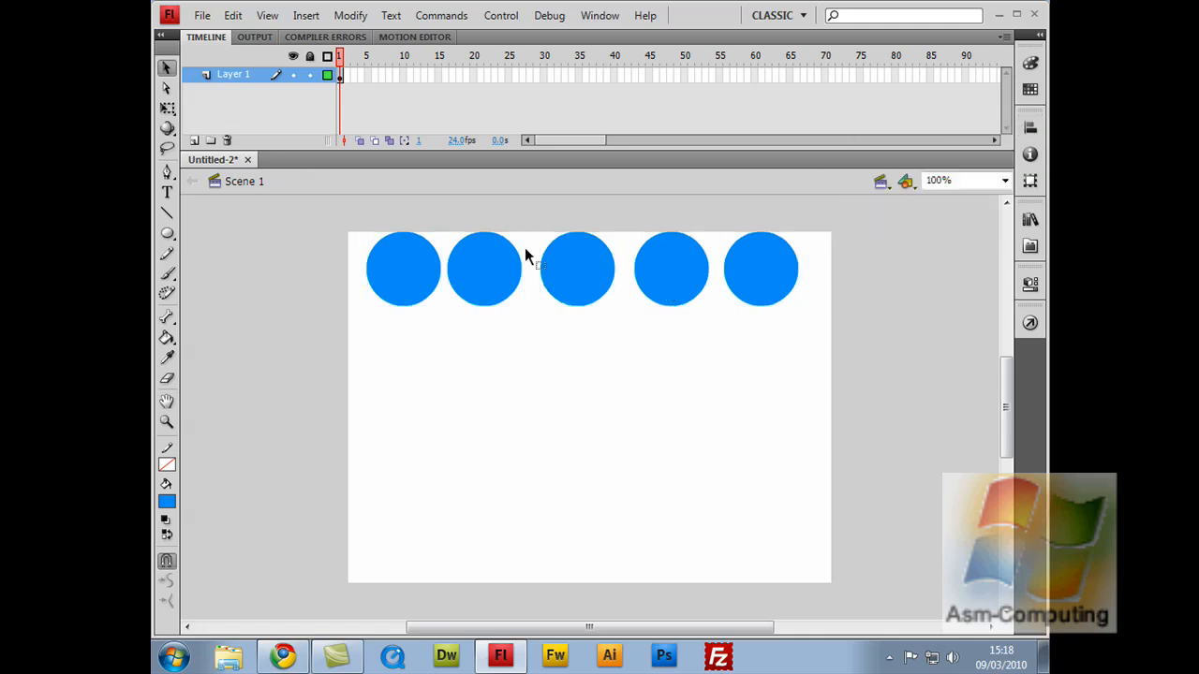
Move the row of five circles down towards the middle of the stage and distribute them evenly by their horizontal centers.
left_click_drag(365, 222, 804, 318)
left_click_drag(585, 269, 588, 350)
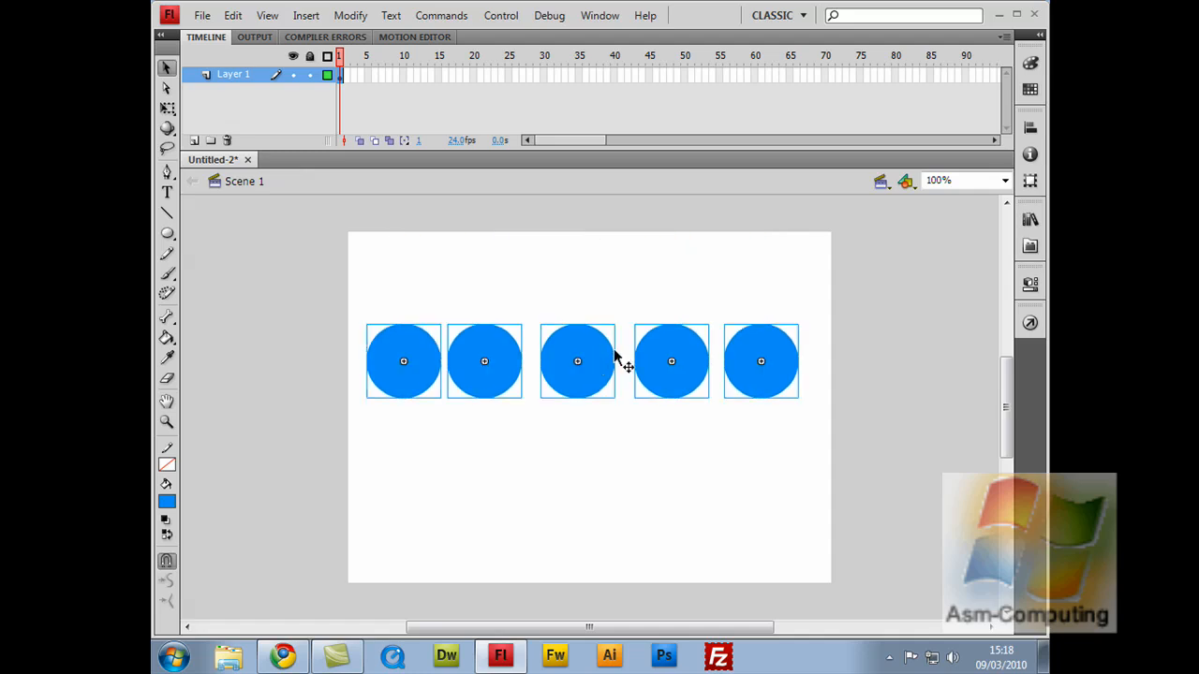
left_click(1030, 129)
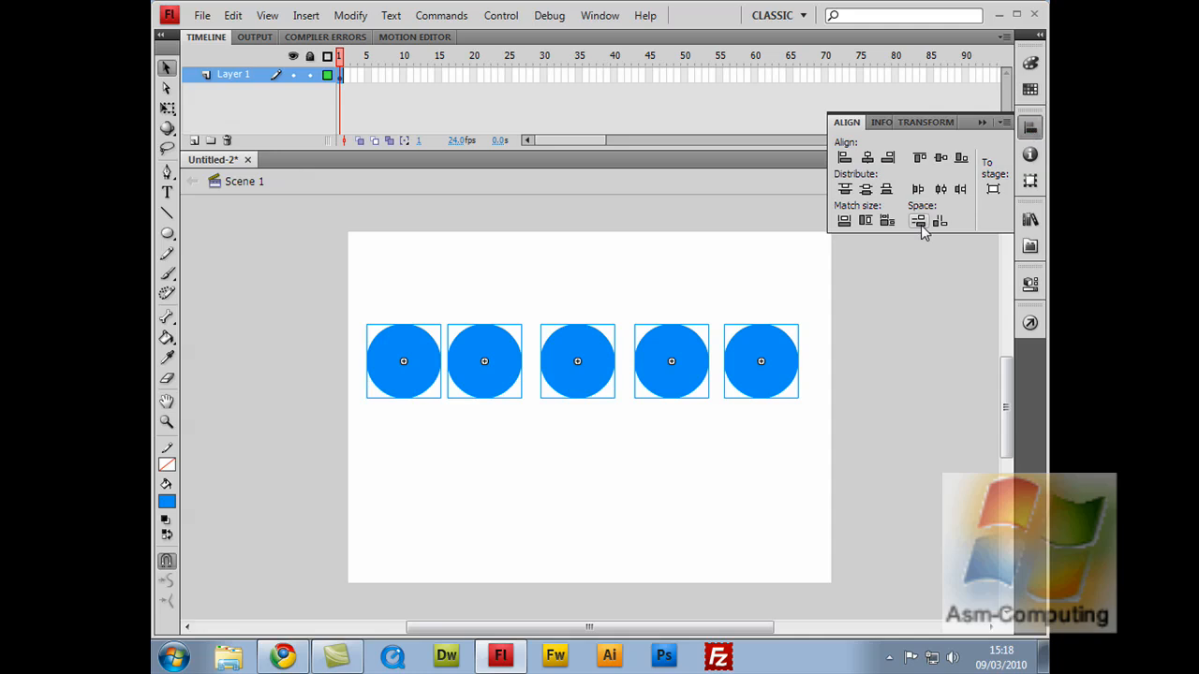
left_click(940, 189)
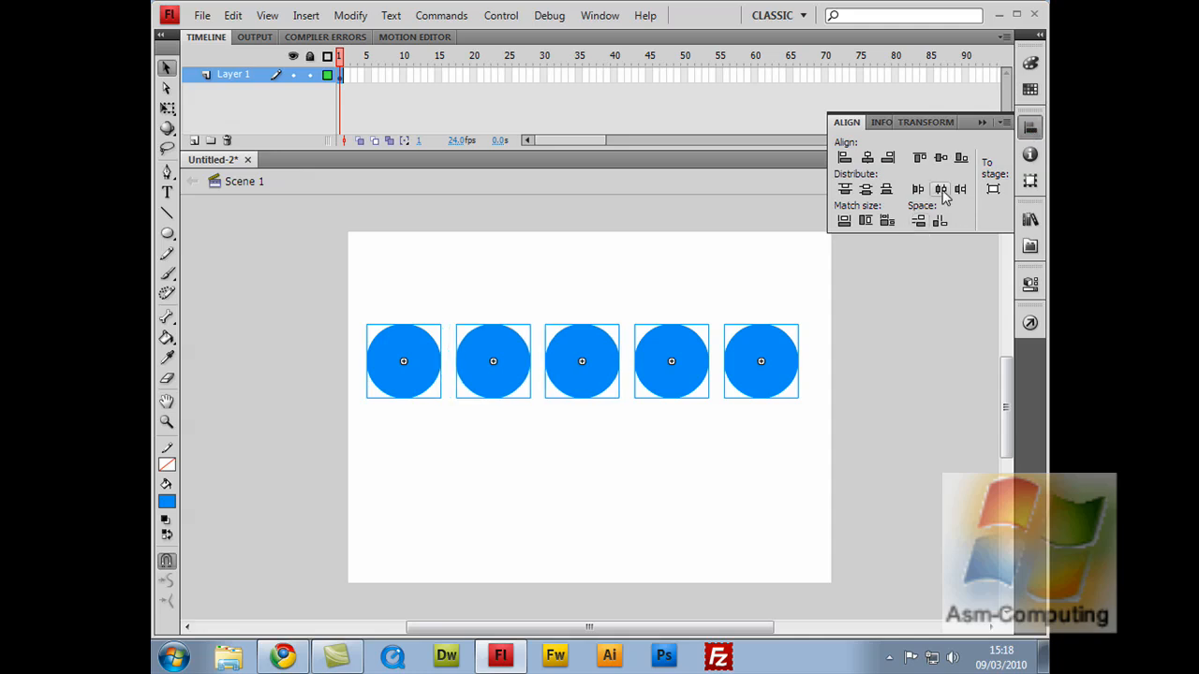
left_click(627, 358)
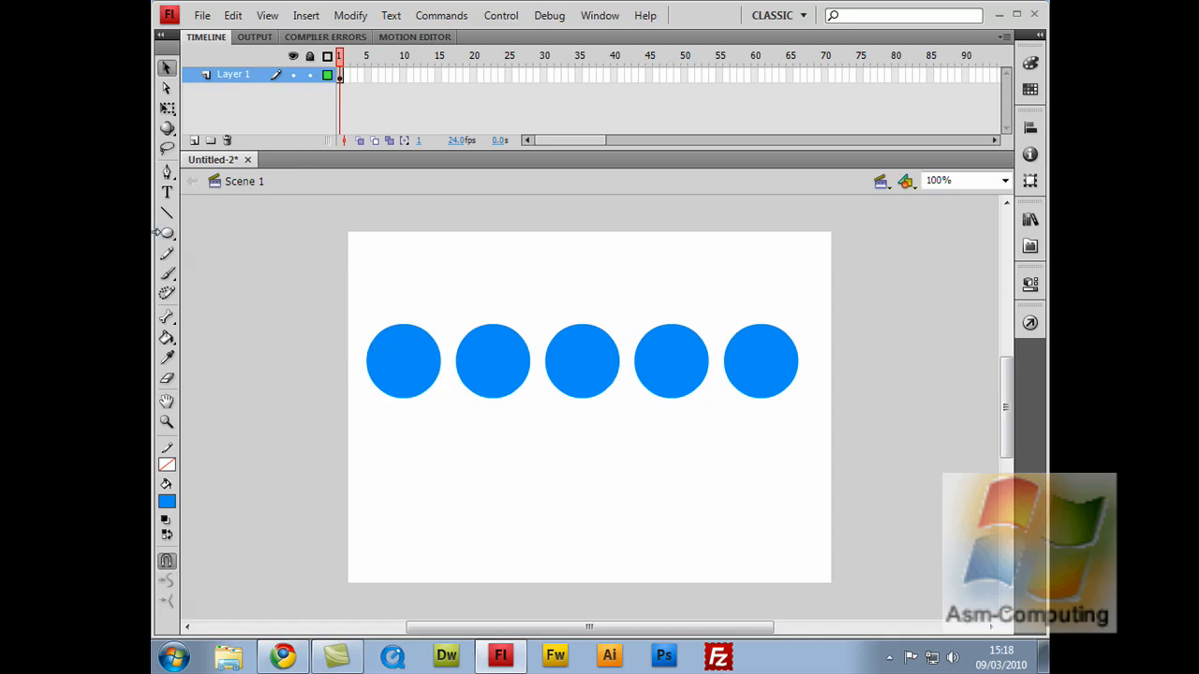
Link the five circles center to center from left to right with a chain of bones using the Bone Tool.
left_click(168, 320)
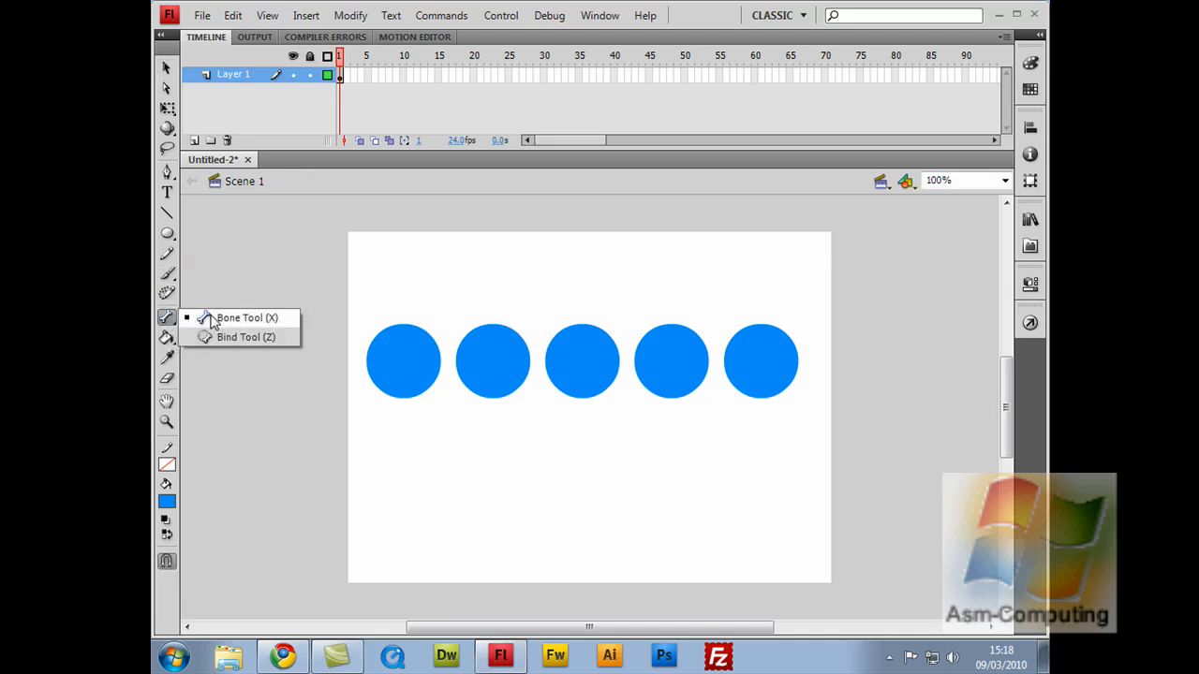
left_click(225, 322)
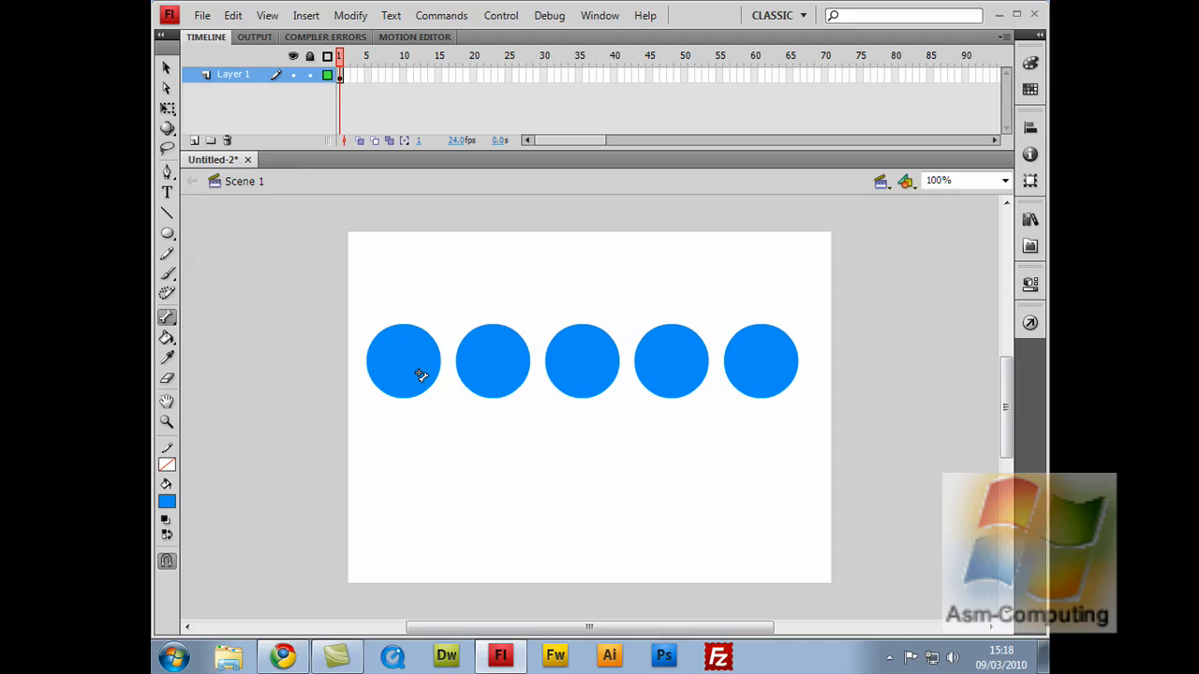
left_click_drag(398, 361, 671, 361)
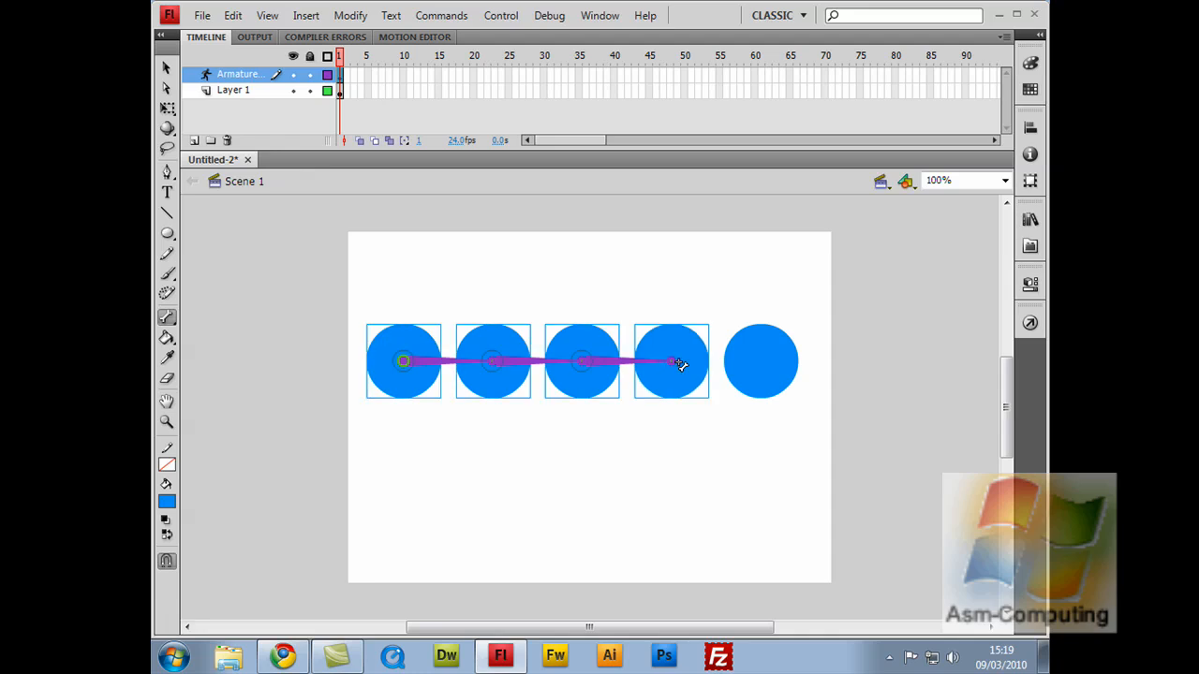
left_click_drag(676, 365, 764, 371)
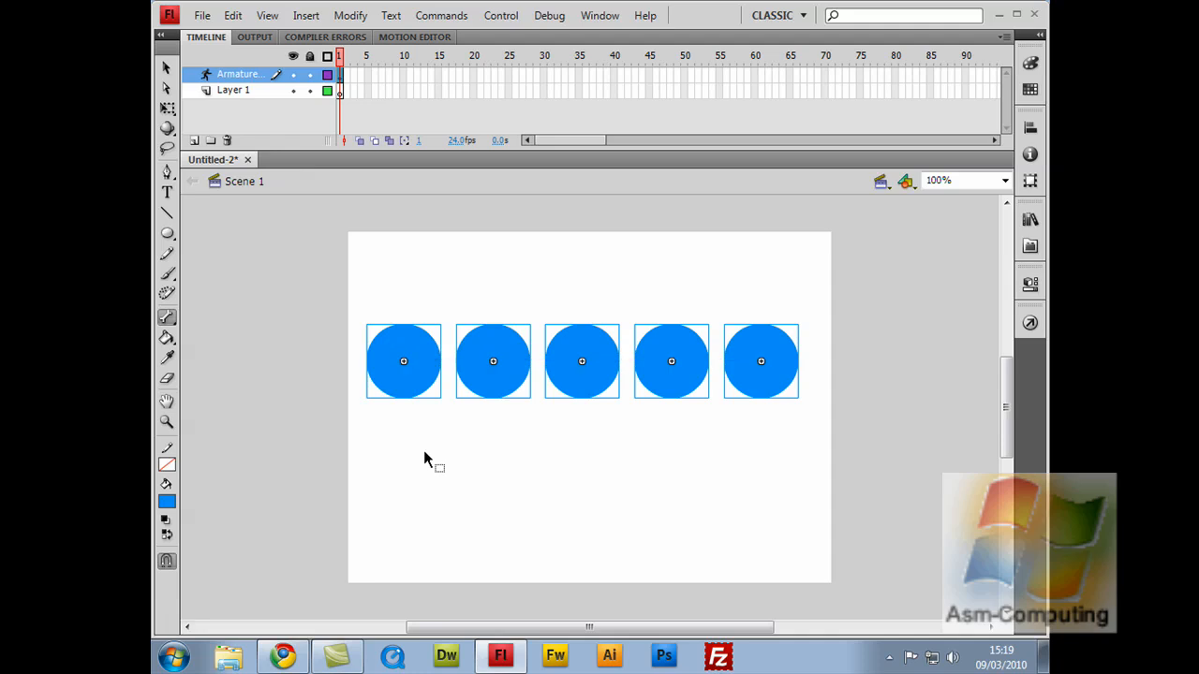
key("v")
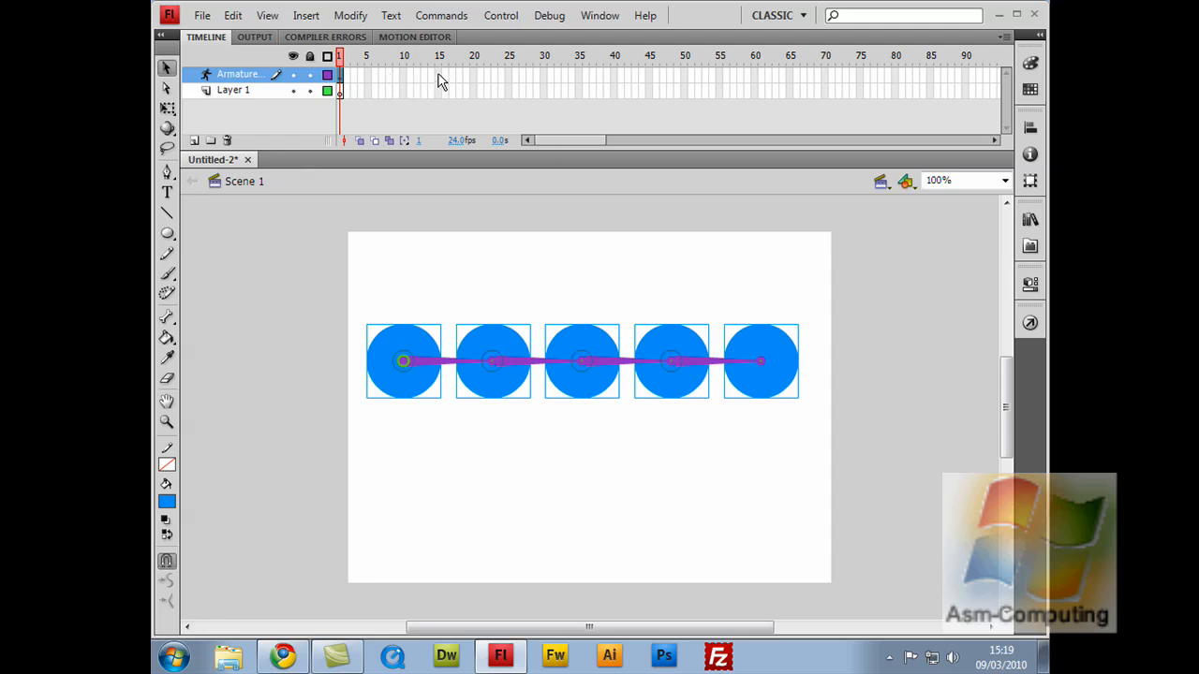
Insert a pose at frame 20 of the armature layer, curl the chain round beneath the first circle, and preview the movie.
left_click(473, 75)
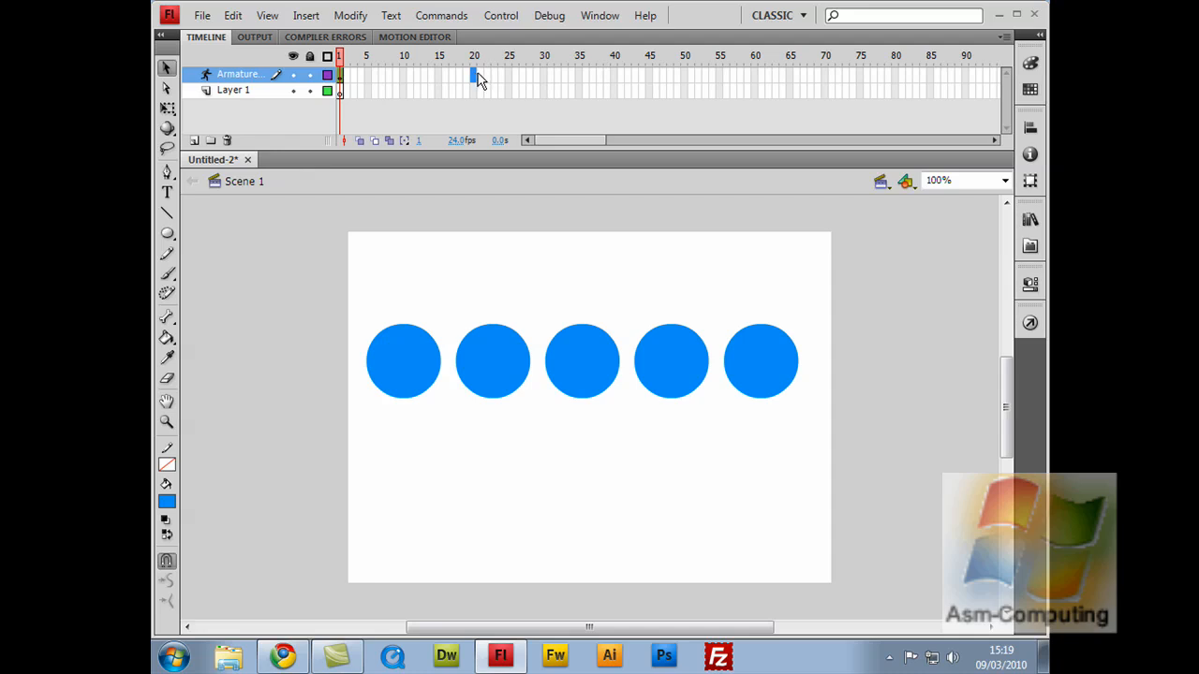
key("F6")
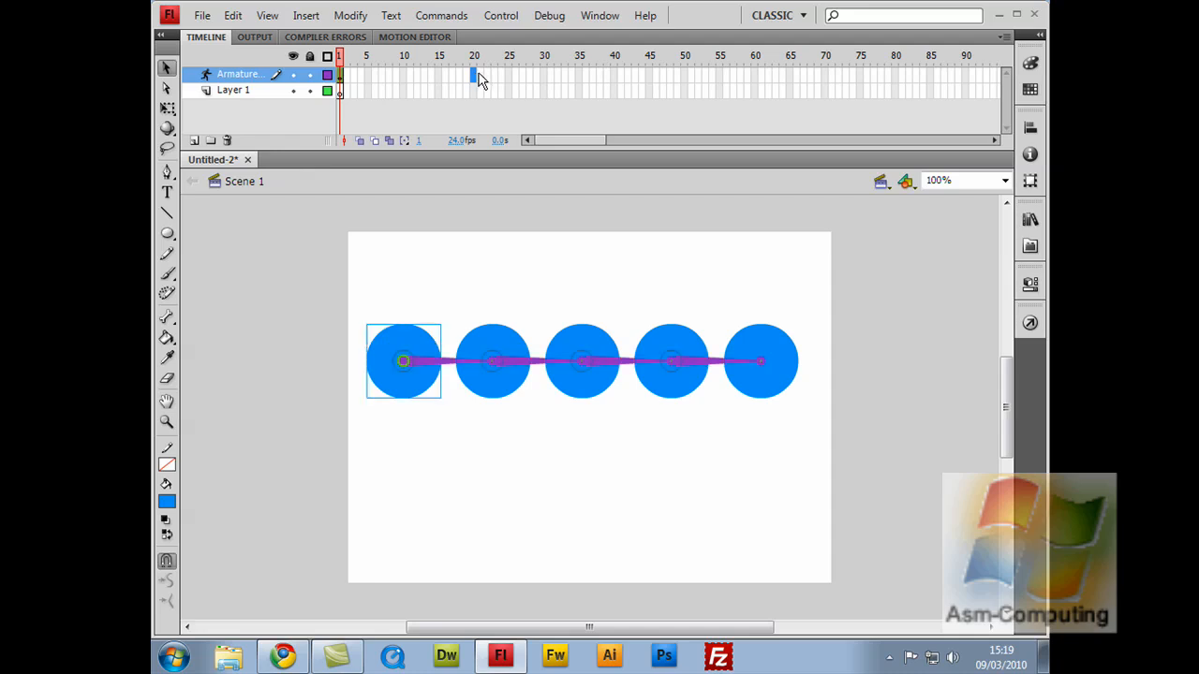
key("F6")
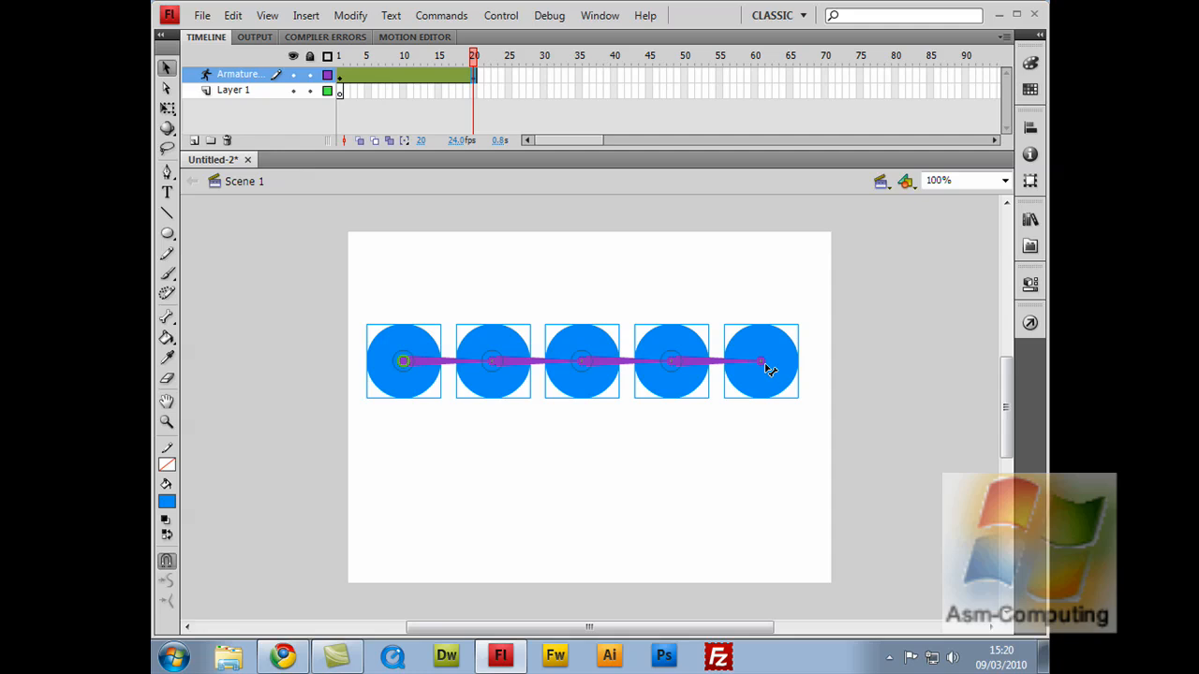
left_click_drag(776, 397, 391, 443)
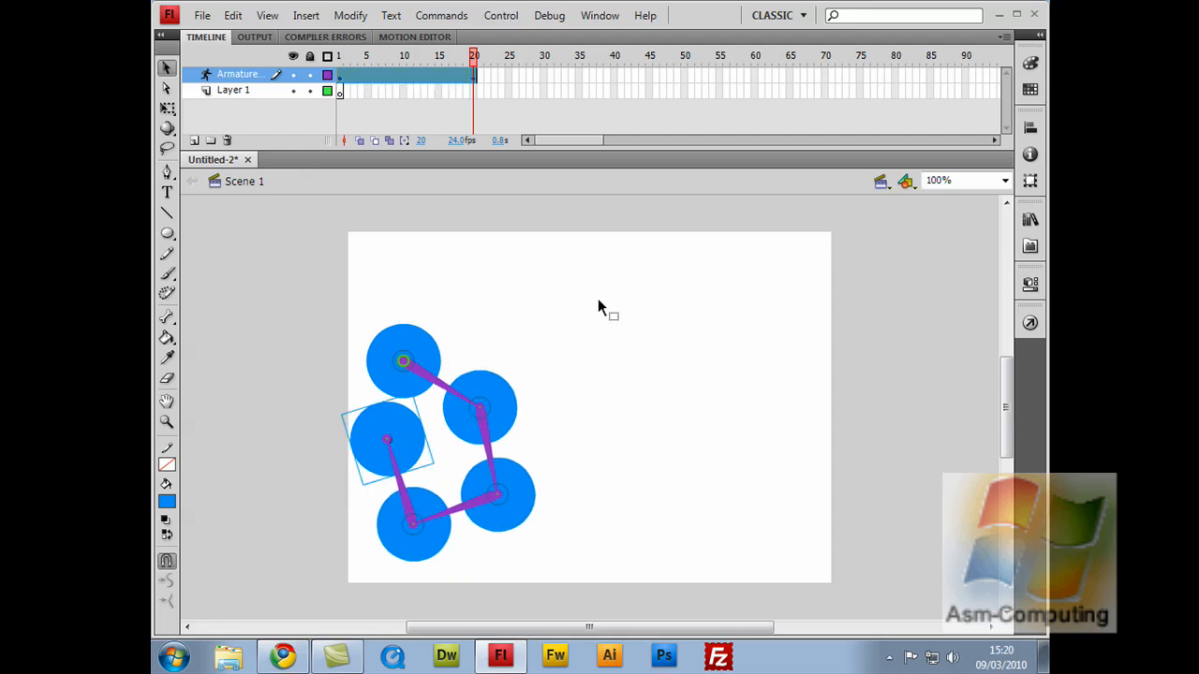
key("ctrl+Return")
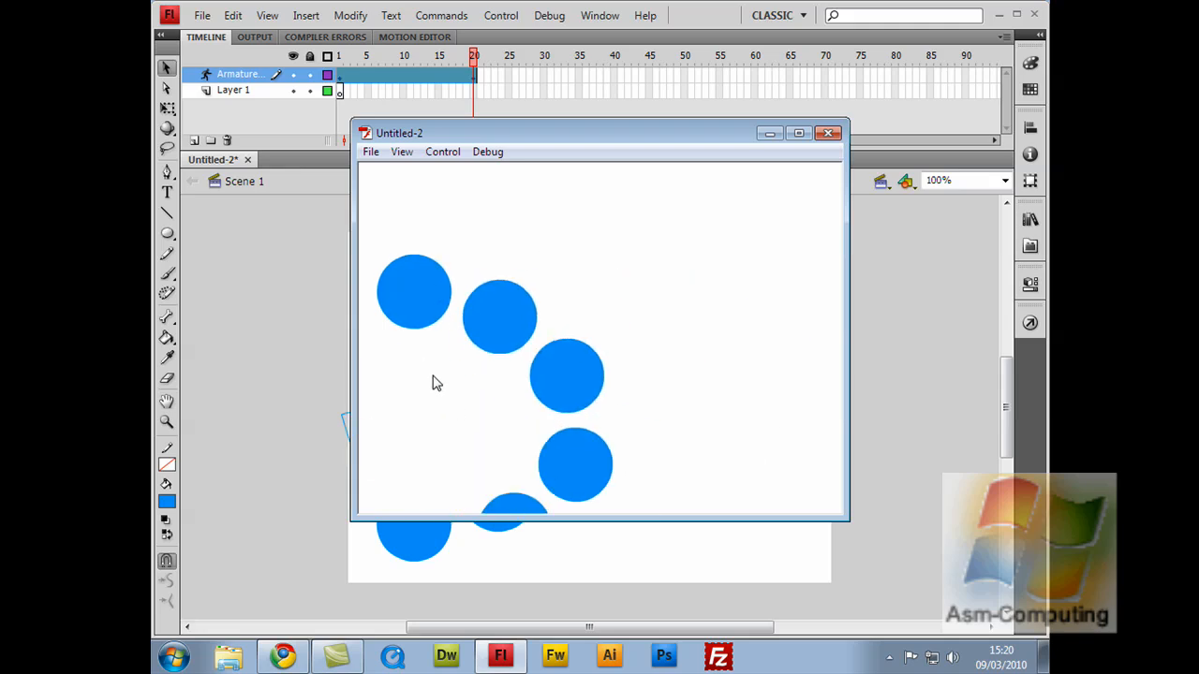
left_click(828, 135)
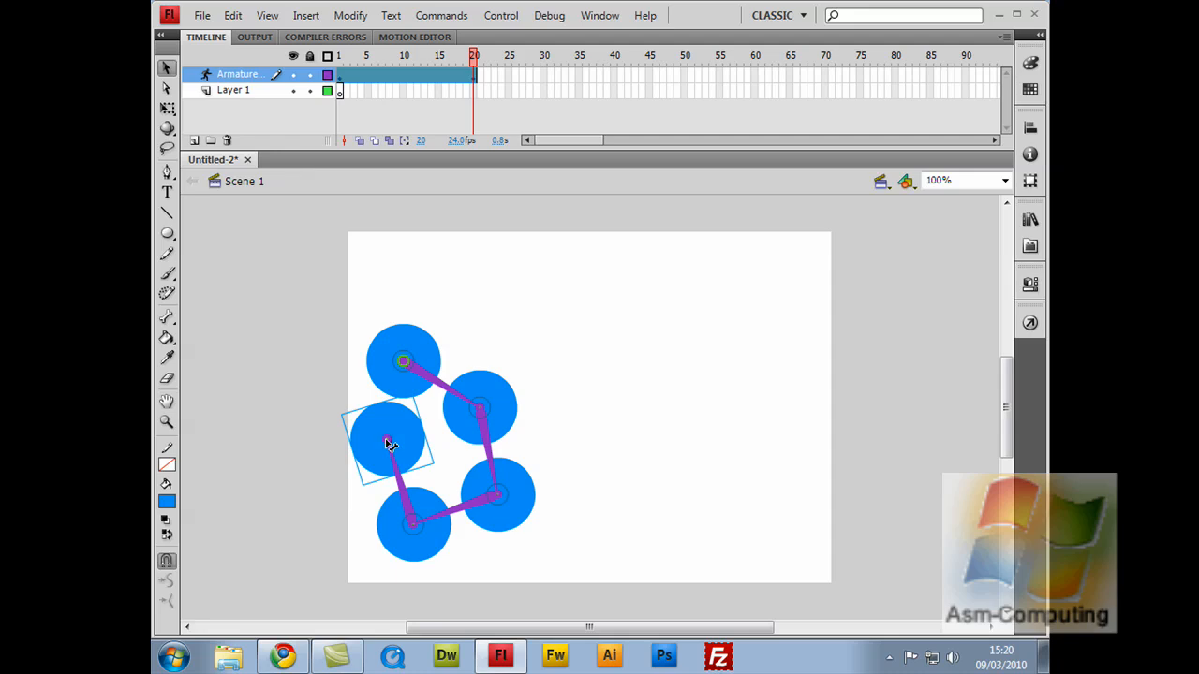
Undo the curling of the chain at frame 20.
key("ctrl+z")
key("ctrl+z")
key("ctrl+z")
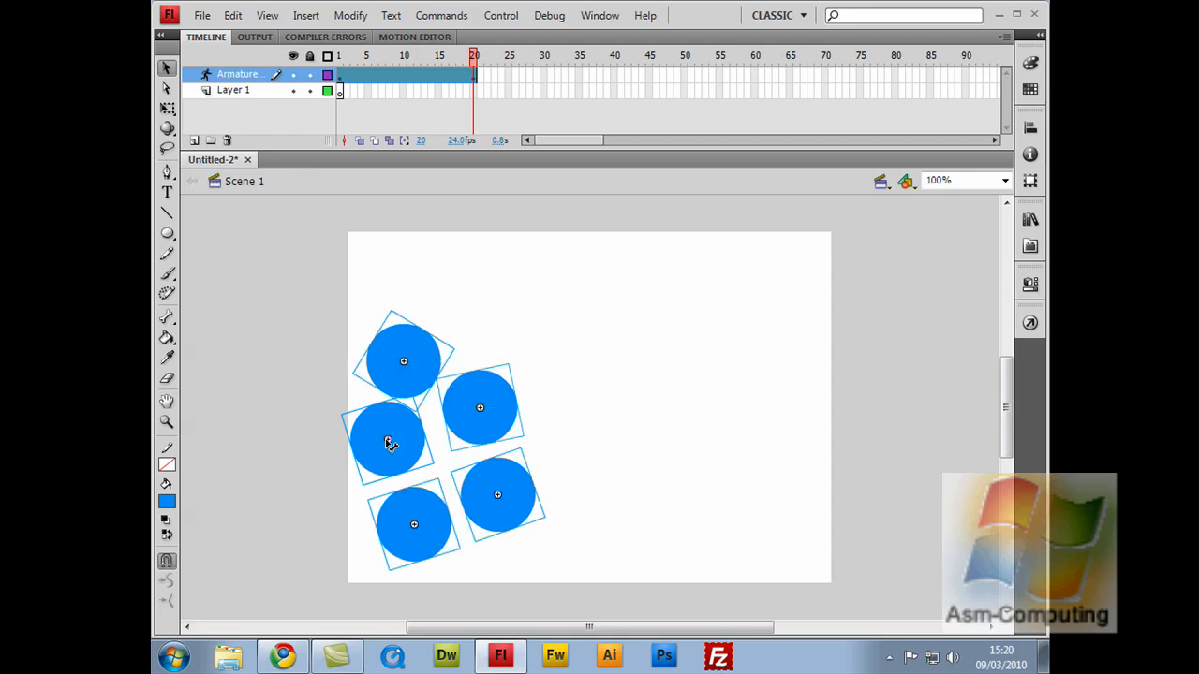
key("ctrl+z")
key("ctrl+z")
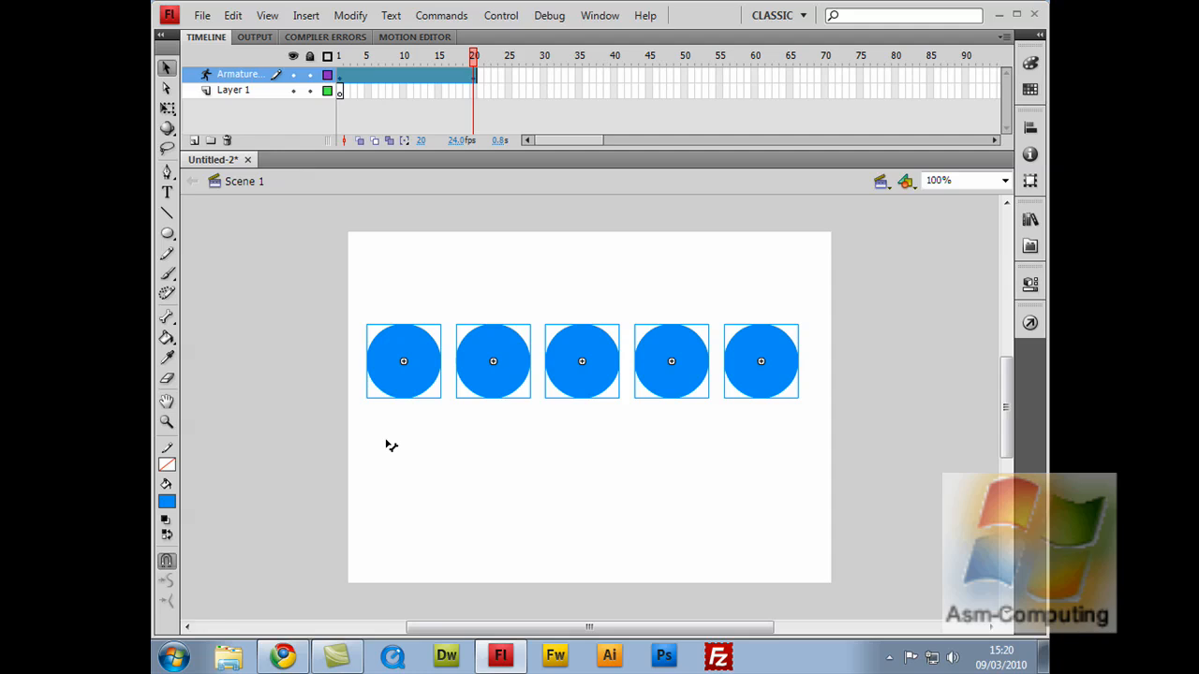
key("ctrl+y")
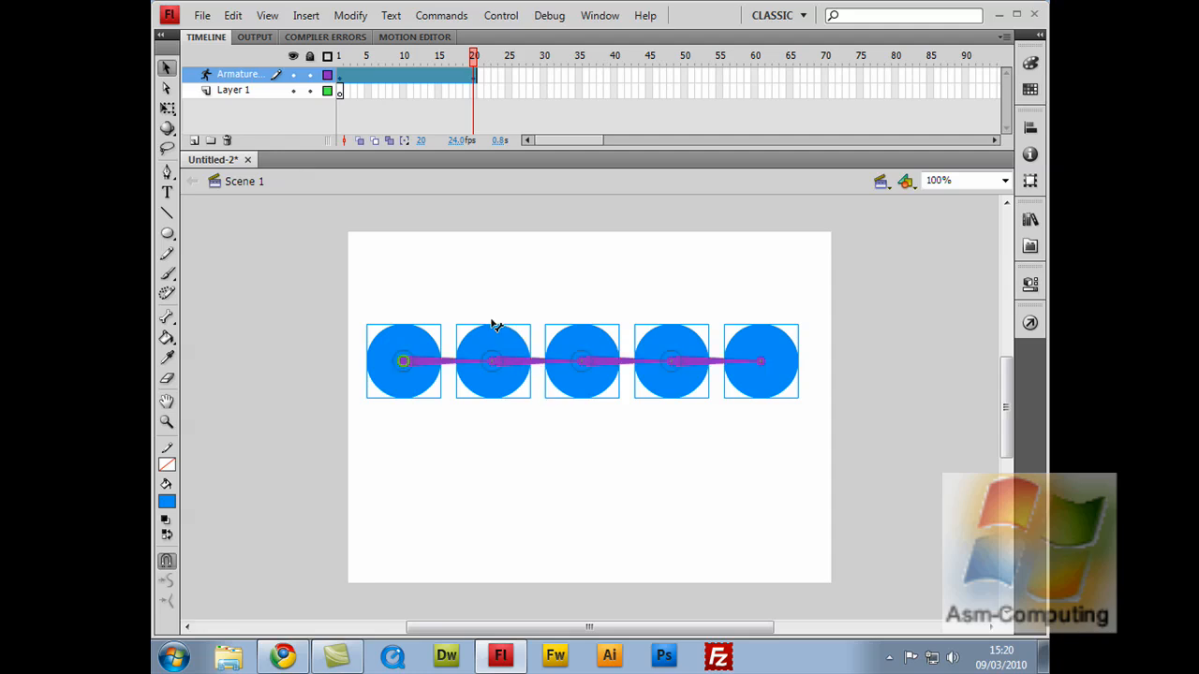
Undo the frame 20 pose and all bones except the one linking the first two circles.
left_click(490, 80)
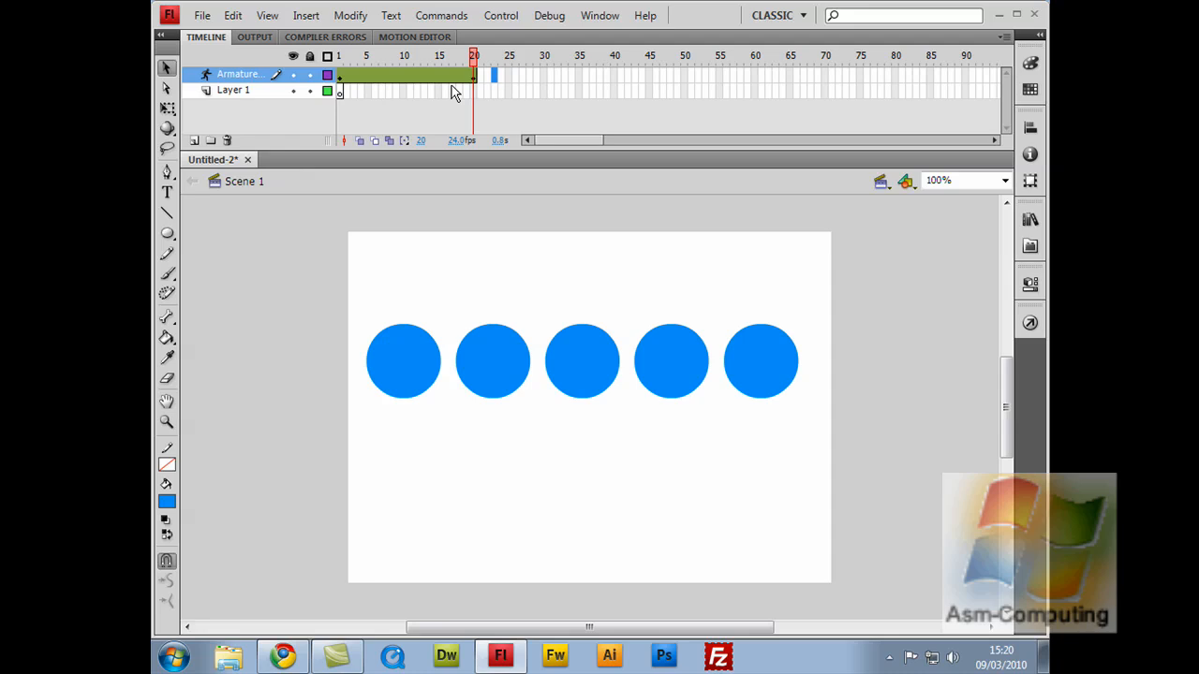
key("ctrl+z")
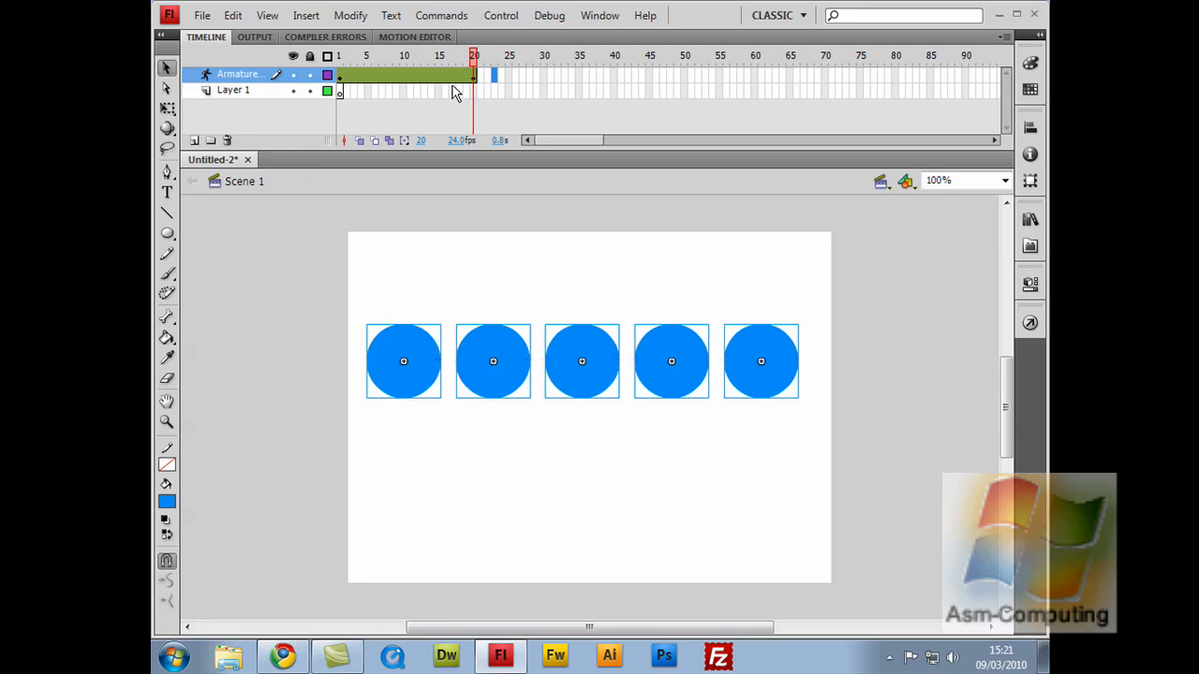
key("ctrl+z")
key("ctrl+y")
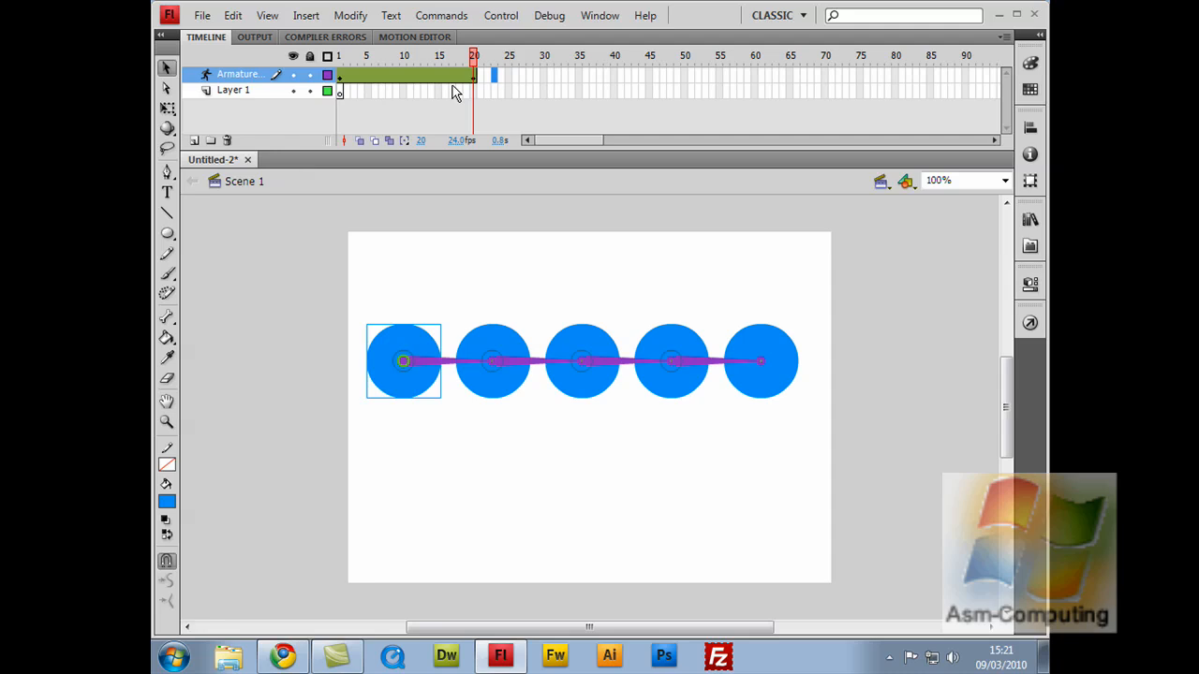
key("ctrl+z")
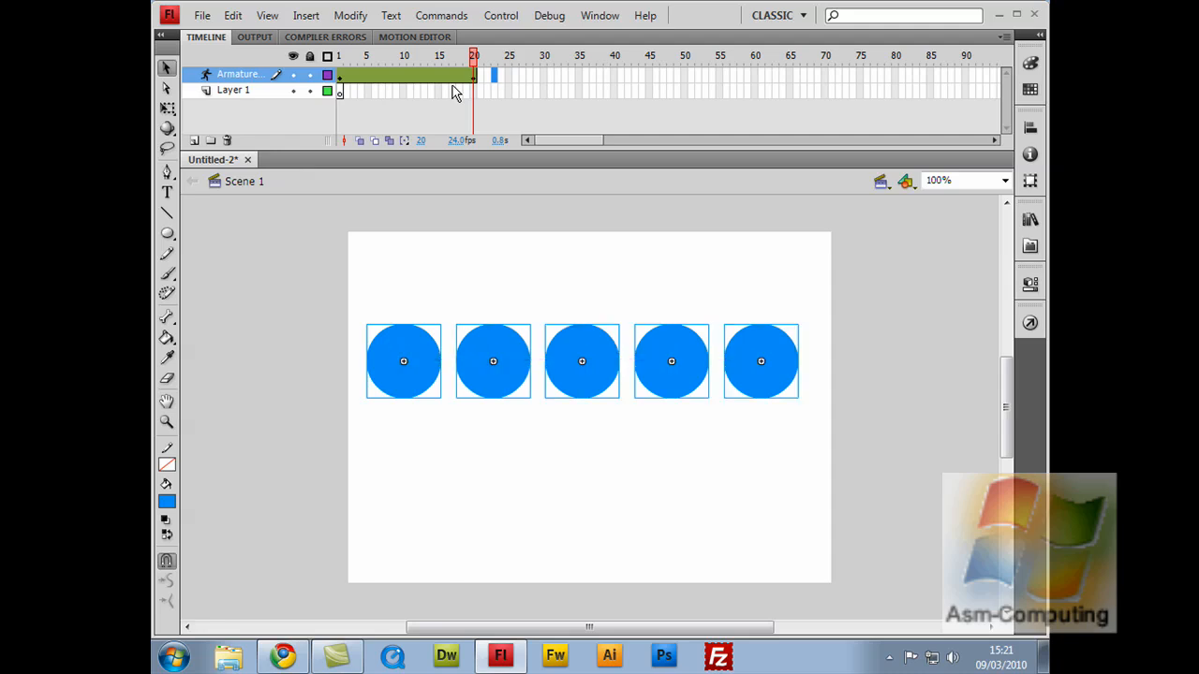
key("ctrl+y")
key("ctrl+z")
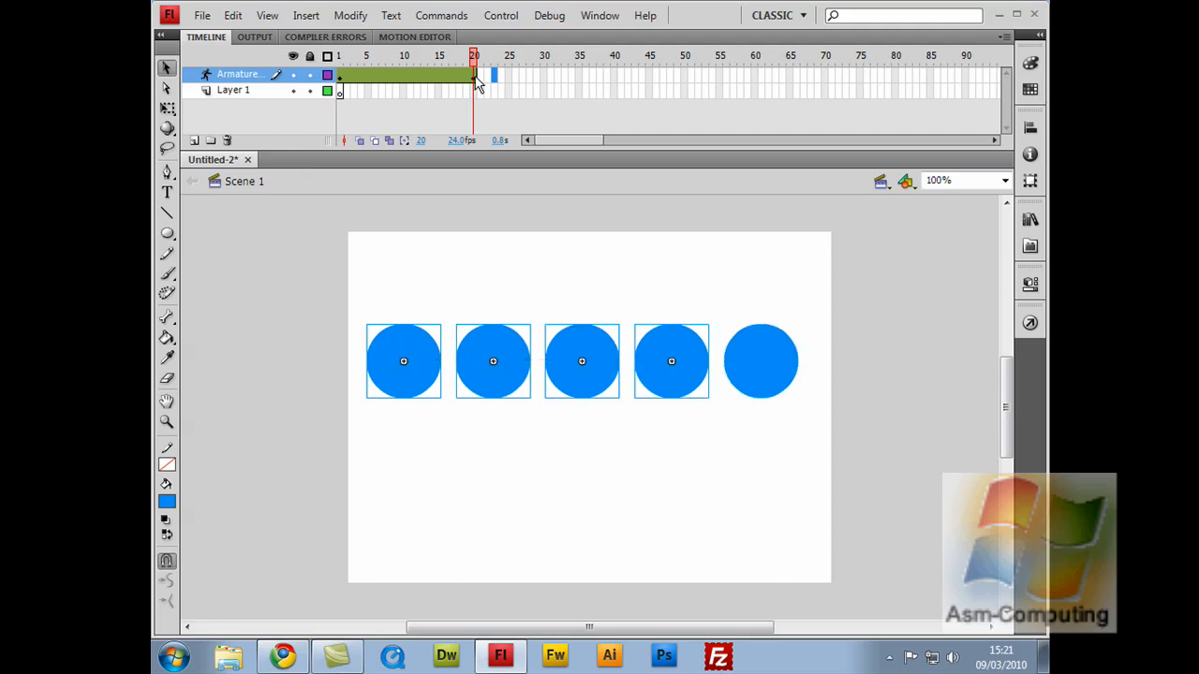
key("ctrl+z")
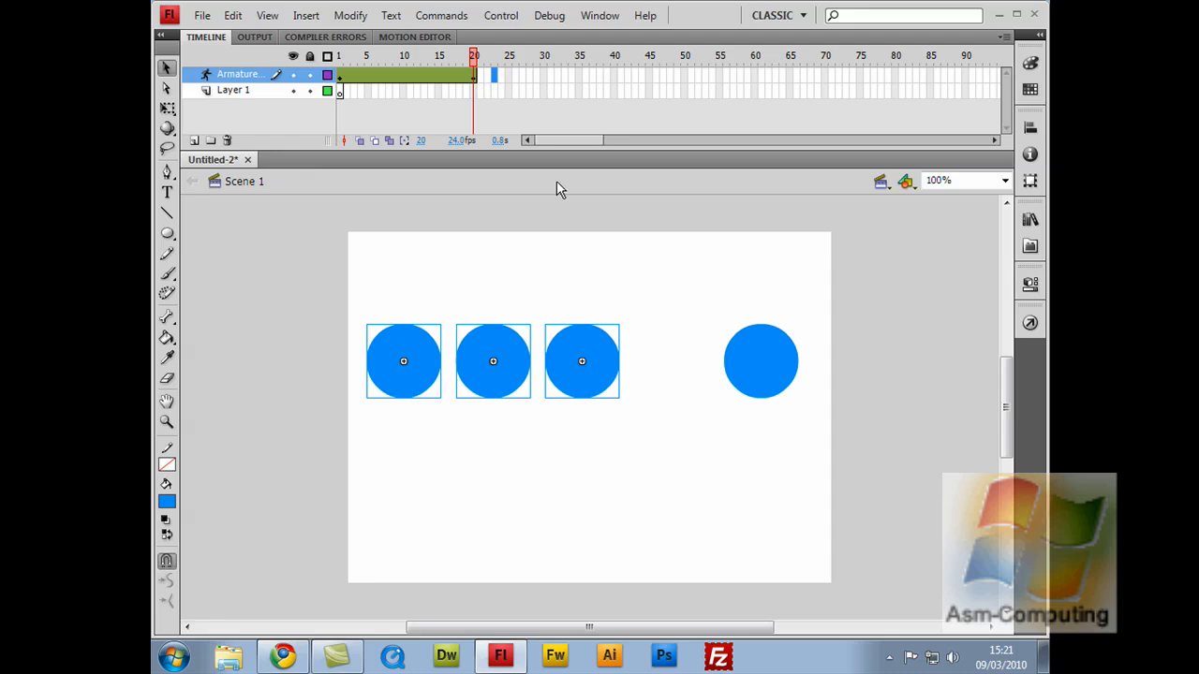
key("ctrl+z")
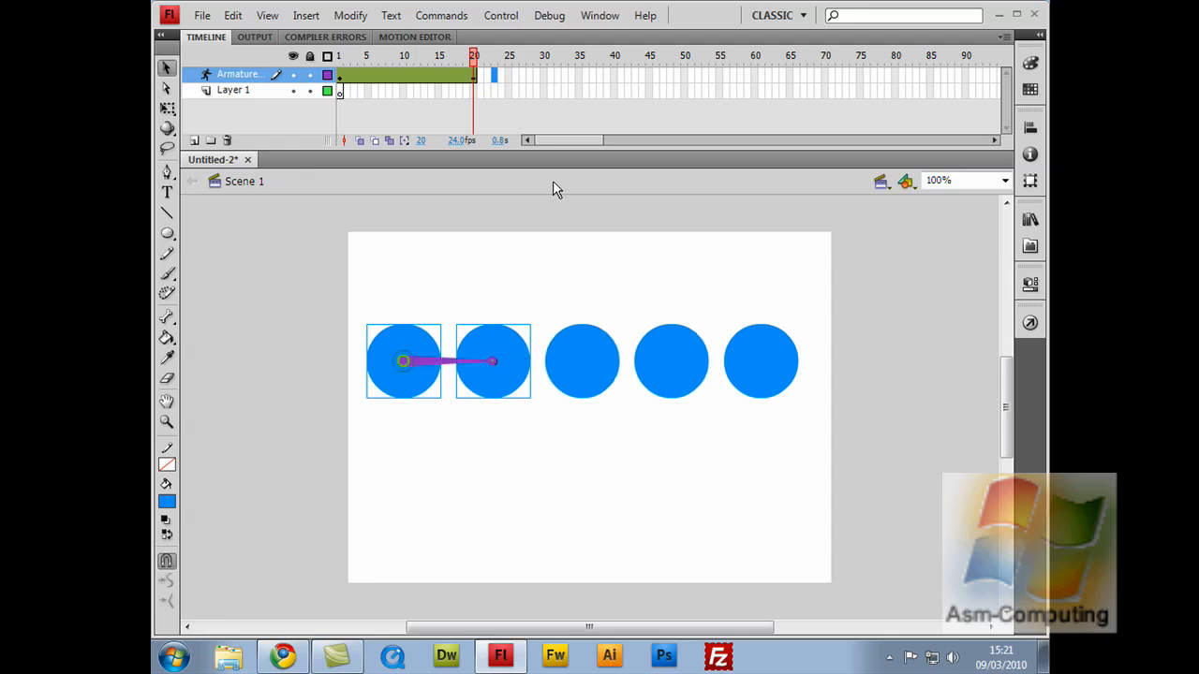
key("ctrl+z")
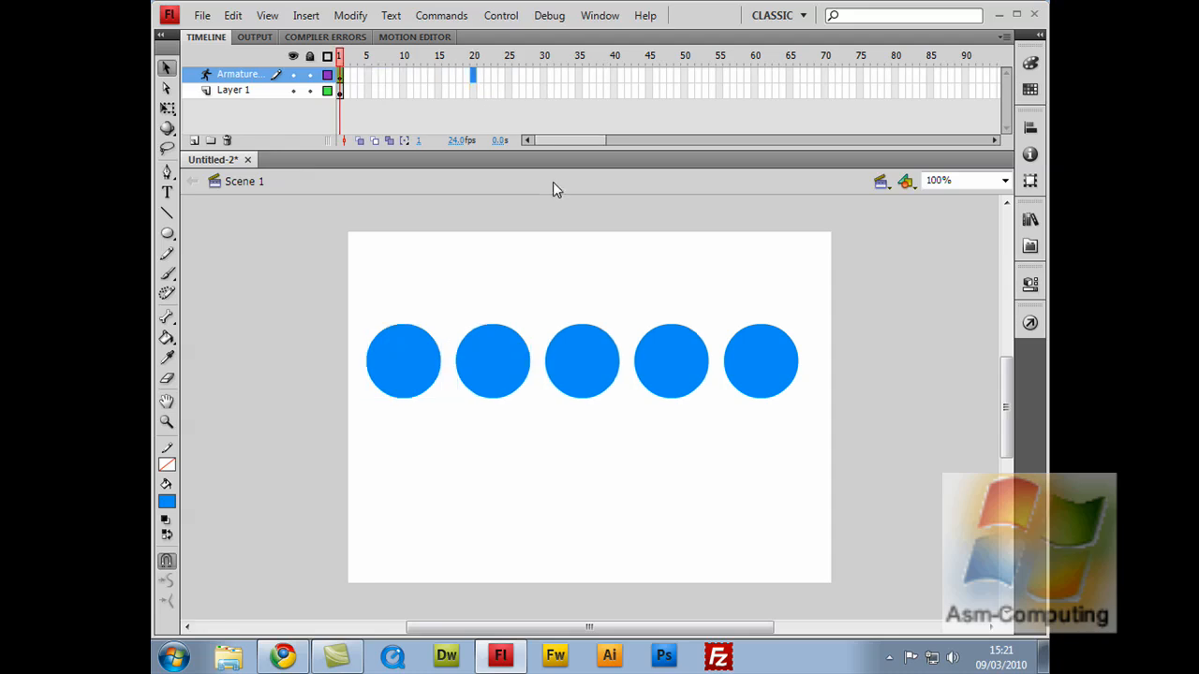
Extend the armature in frame 1 from the second circle through the third and fourth to the fifth with the Bone Tool.
left_click(339, 75)
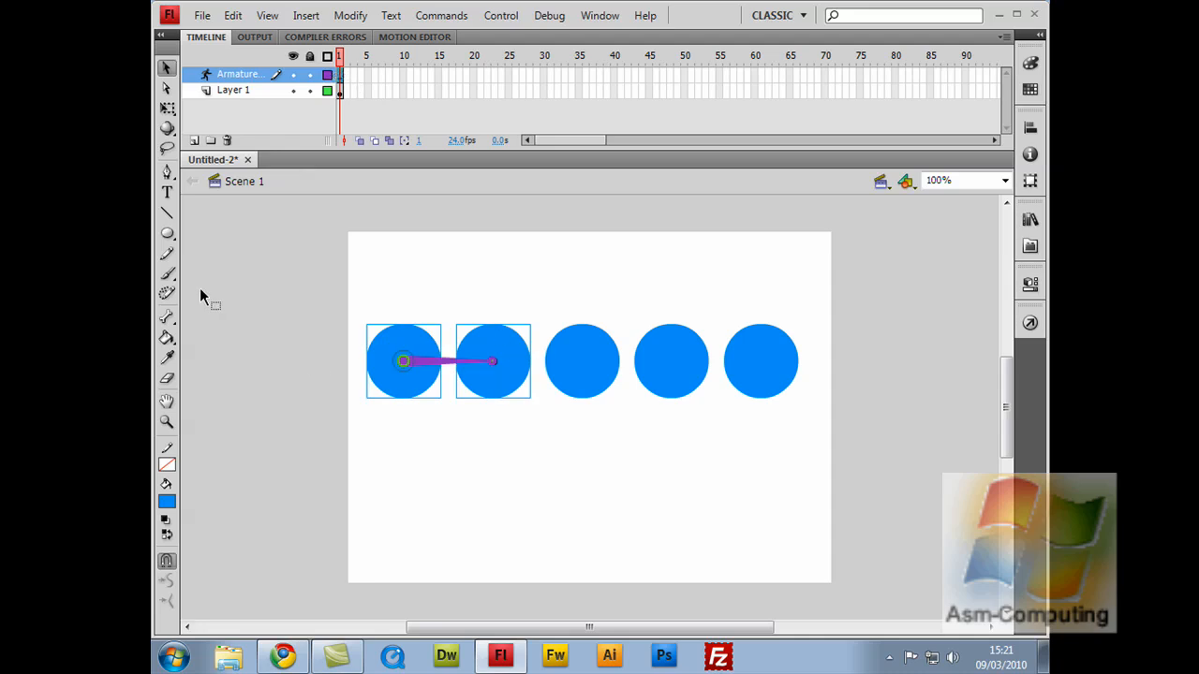
left_click(167, 316)
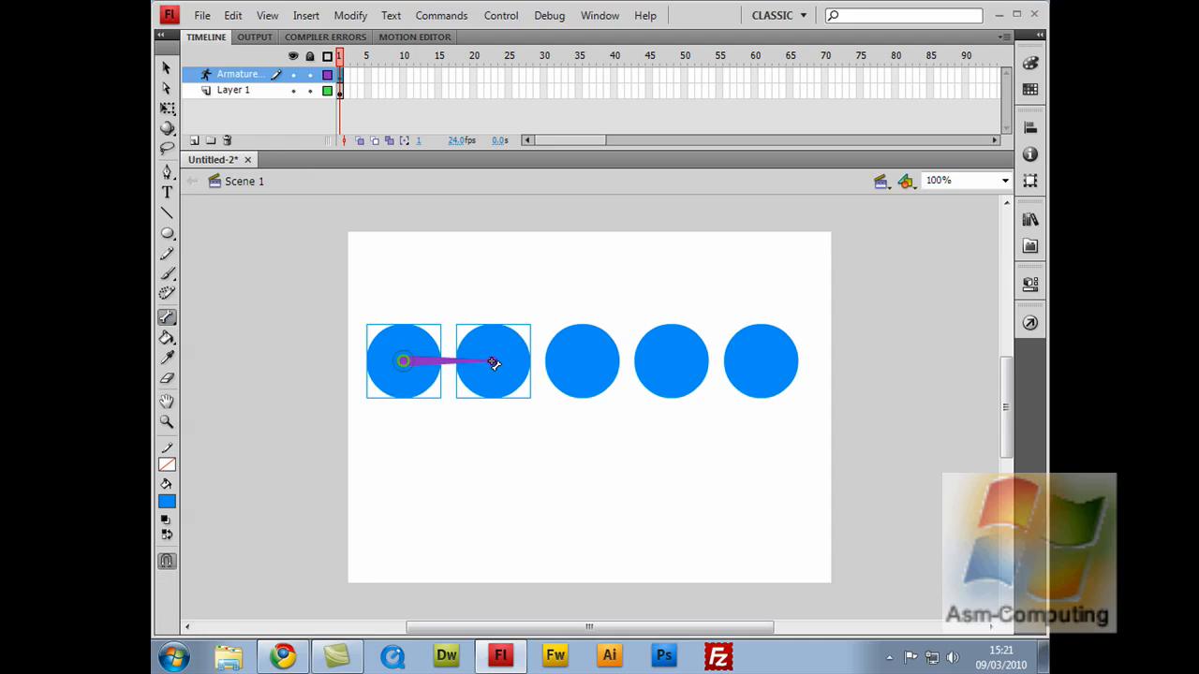
left_click_drag(503, 364, 763, 357)
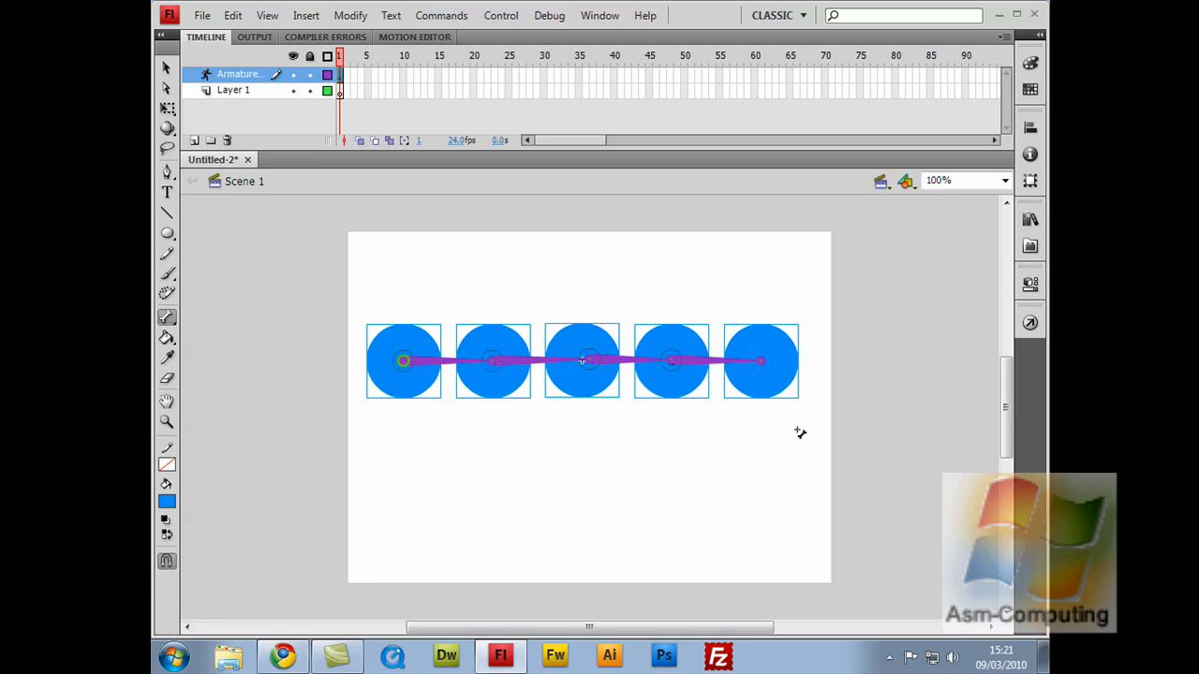
Set the type of the circle chain's IK armature to Runtime.
left_click(1033, 286)
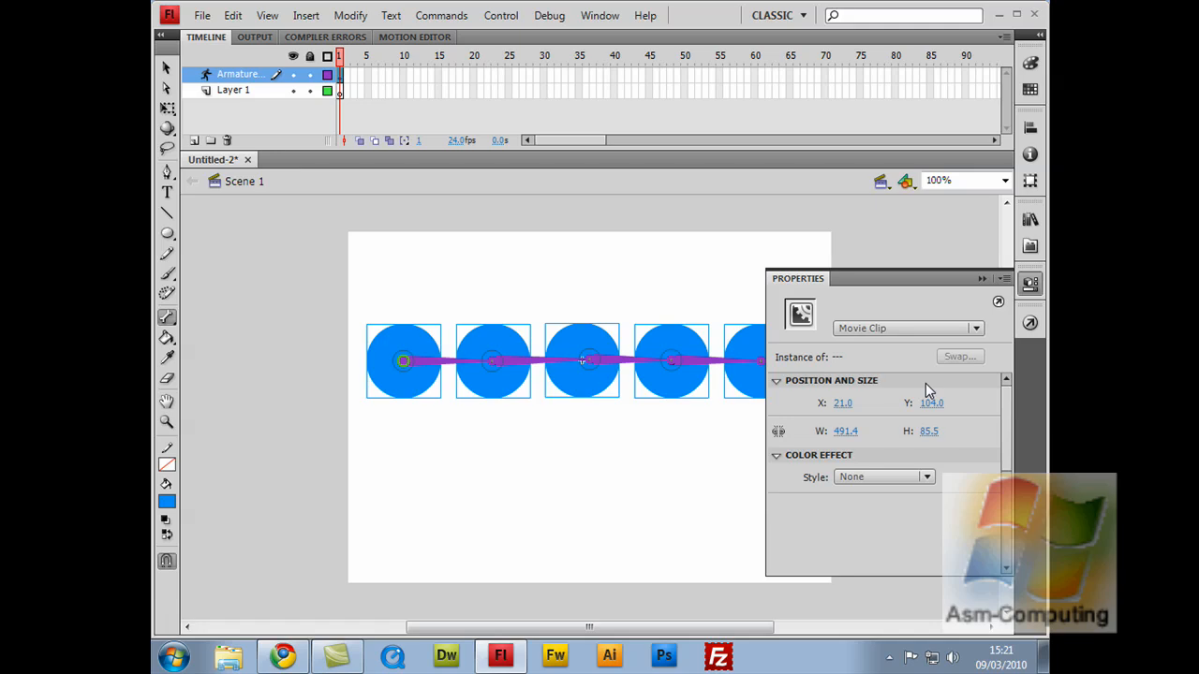
left_click(240, 76)
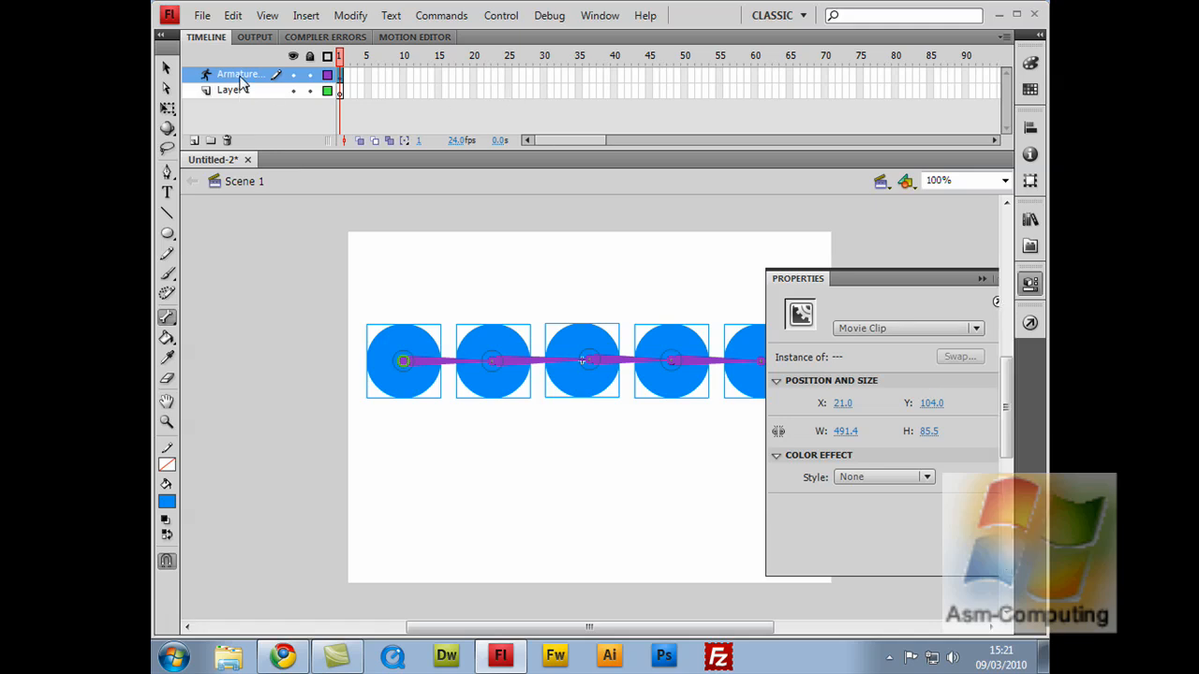
left_click(1031, 285)
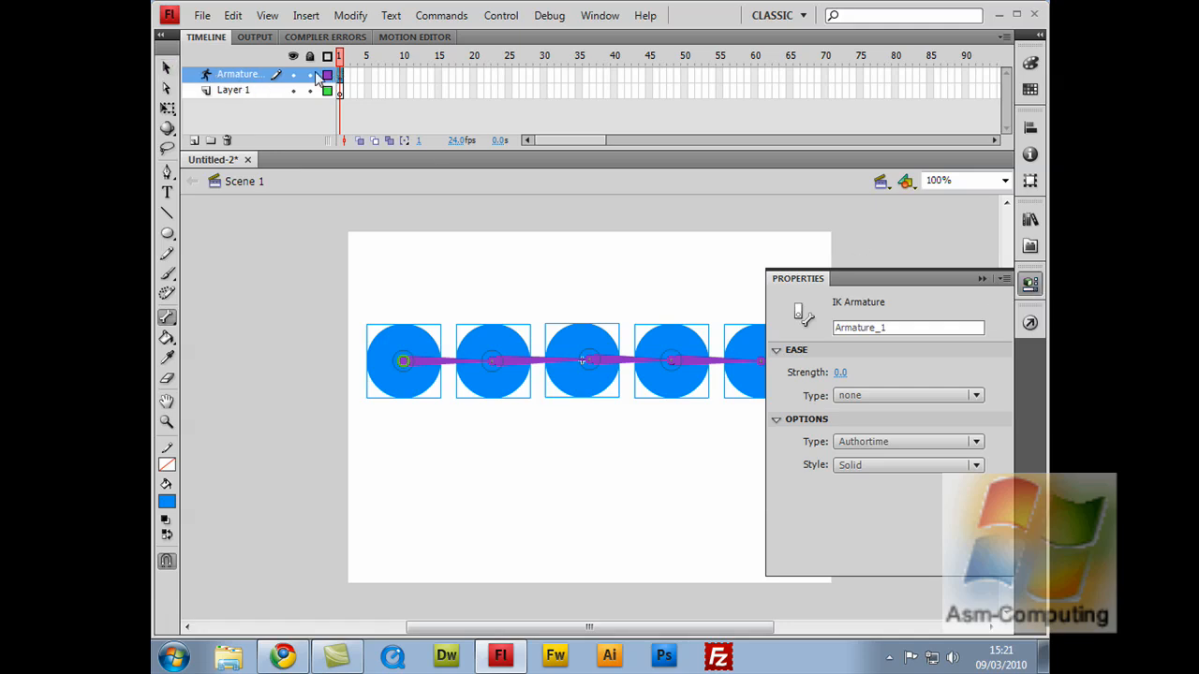
left_click(240, 76)
left_click(240, 79)
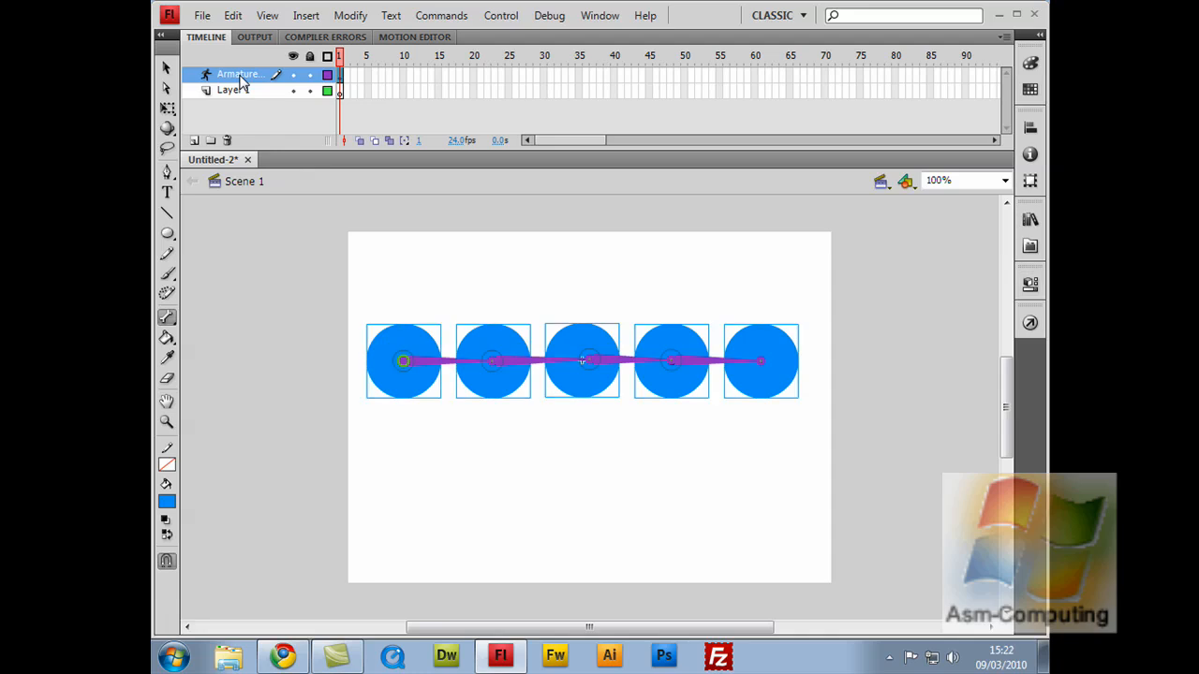
left_click(1031, 285)
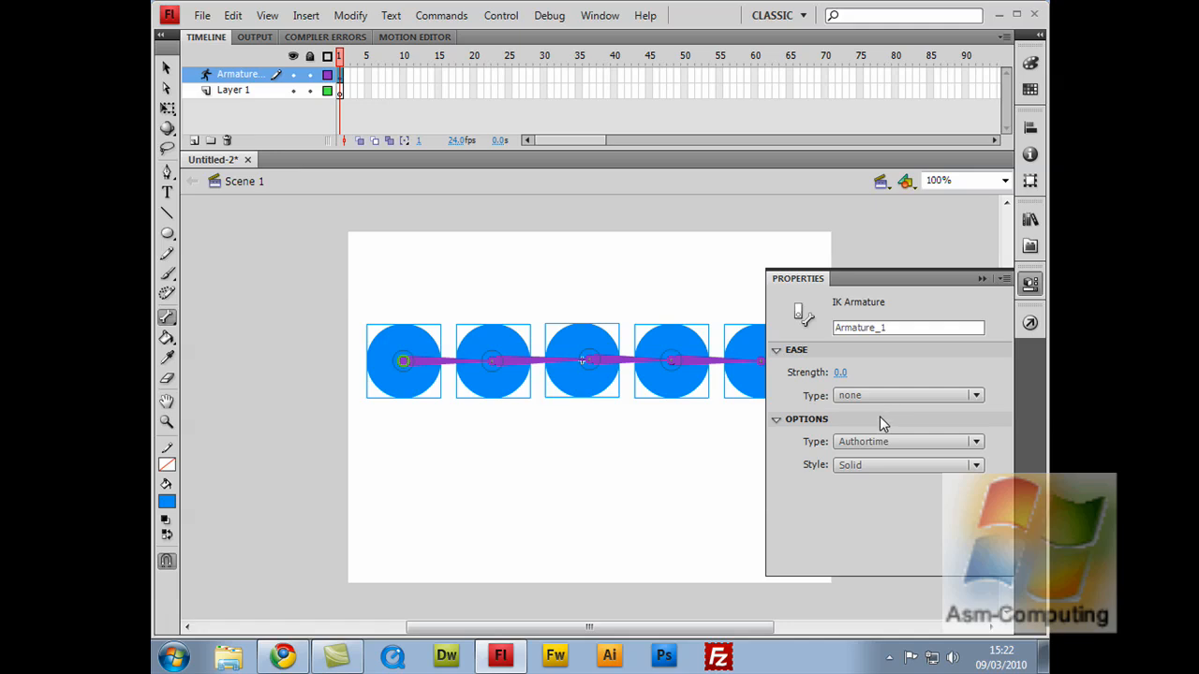
left_click(979, 443)
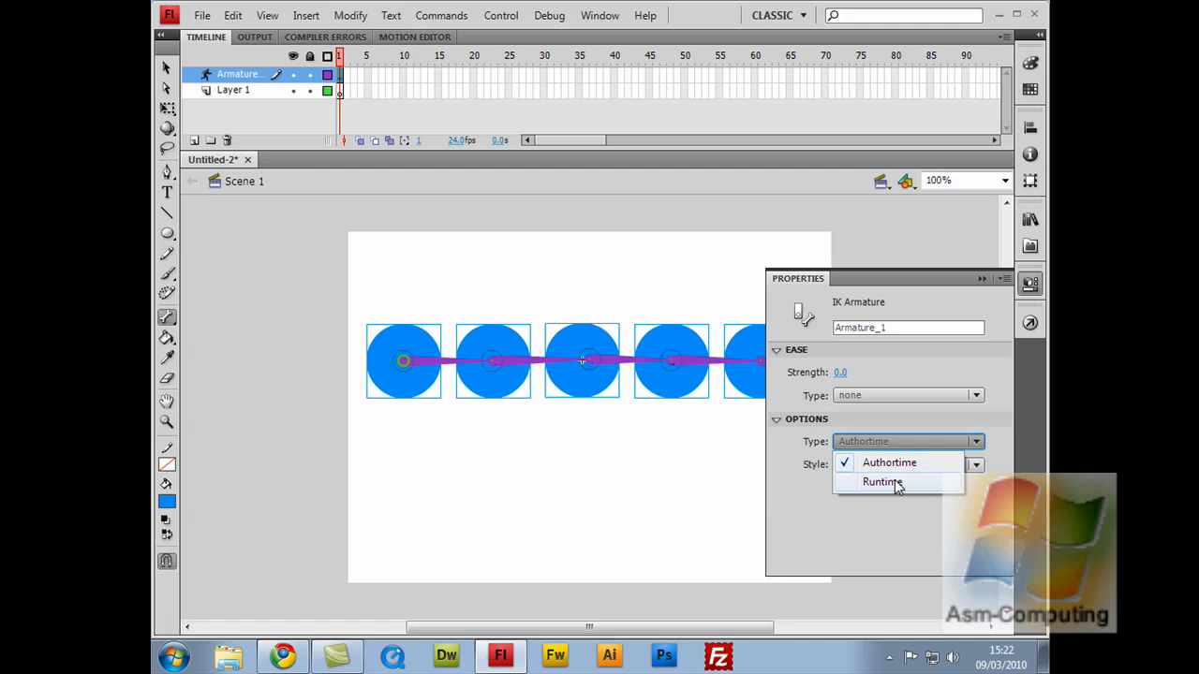
left_click(882, 483)
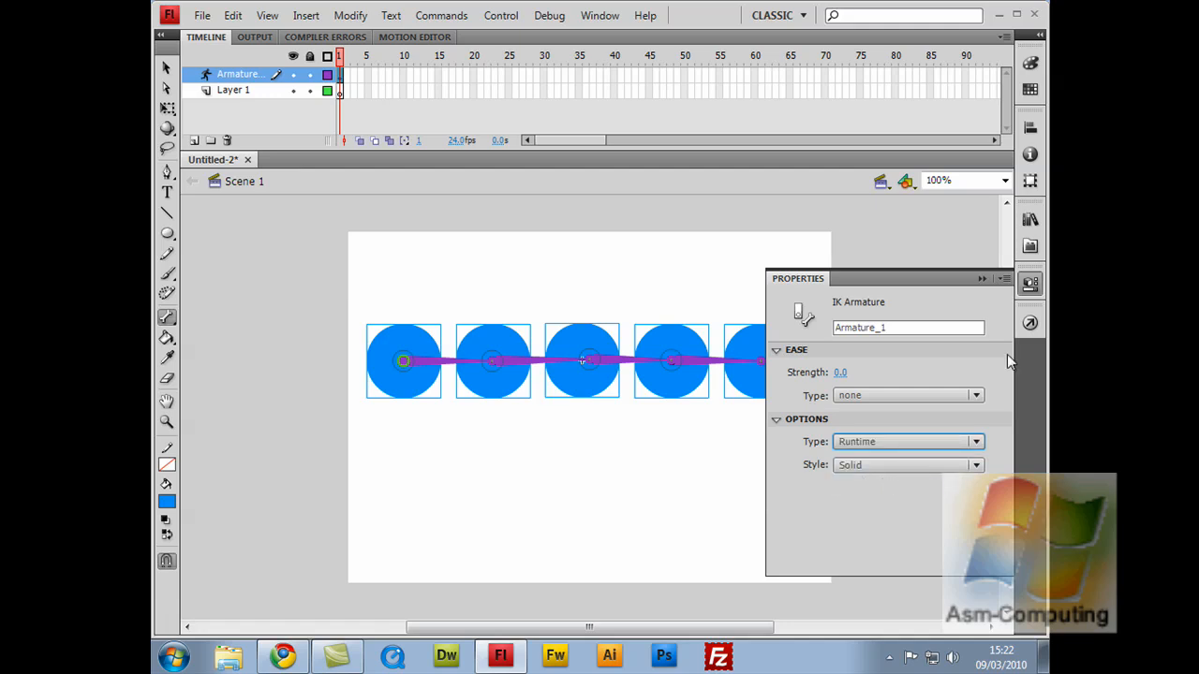
left_click(984, 279)
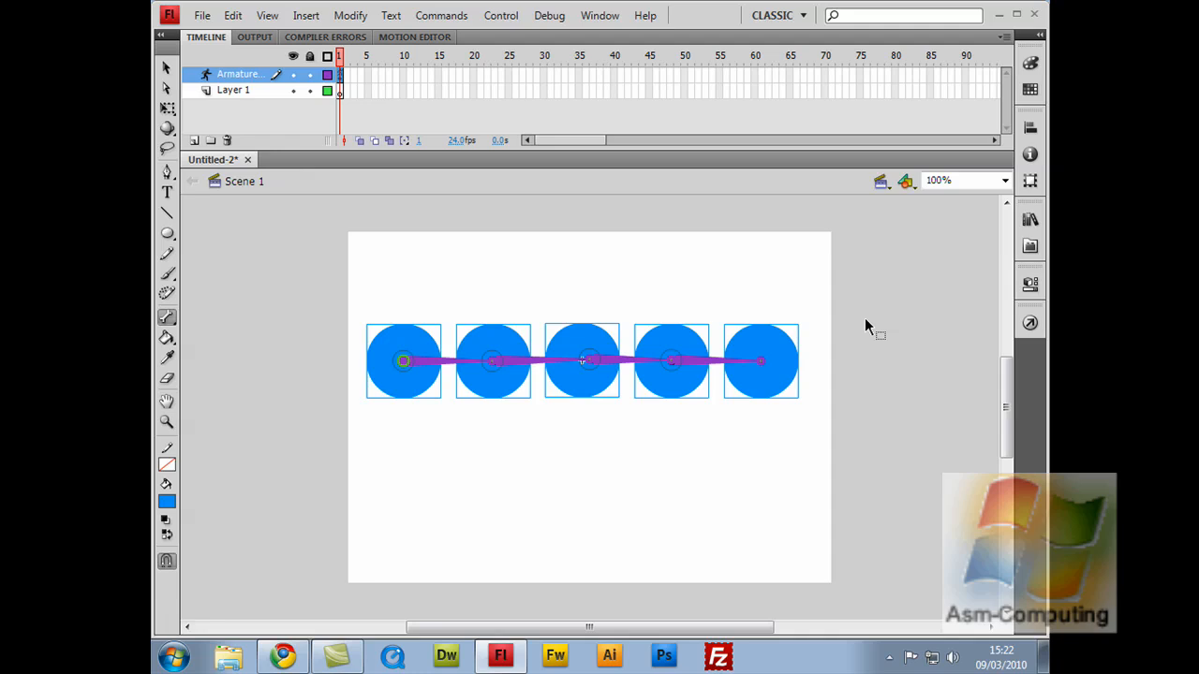
Test the movie and try pulling the chain interactively by its last circle.
key("ctrl+Return")
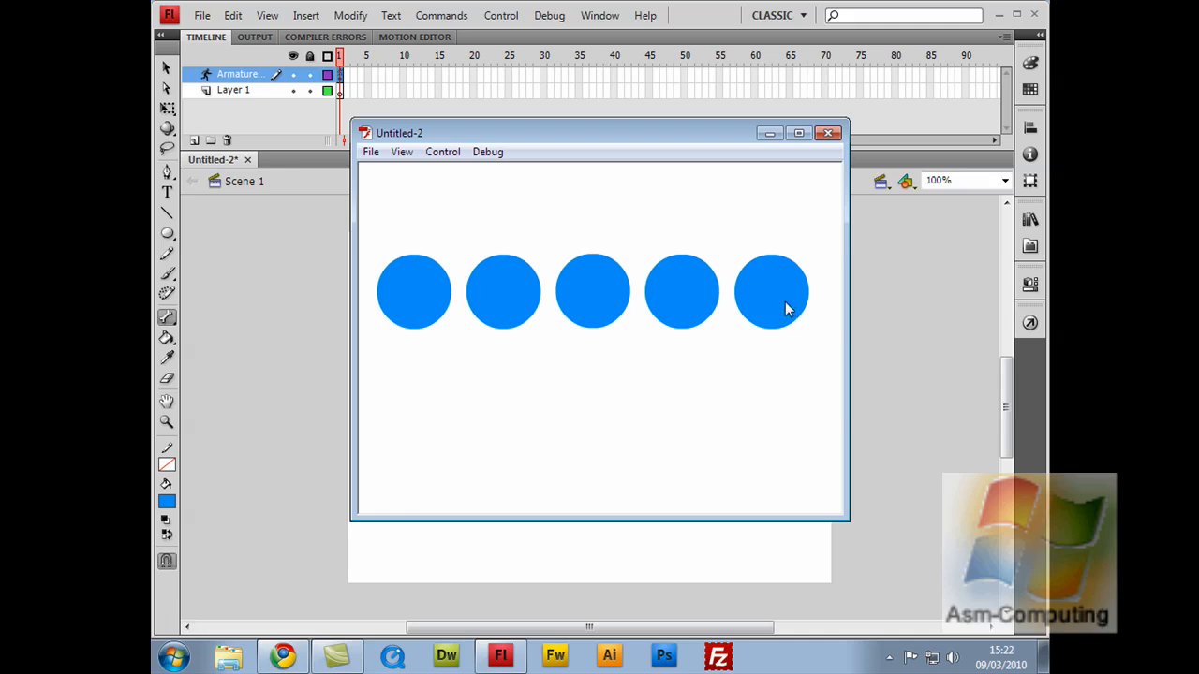
left_click_drag(770, 285, 838, 287)
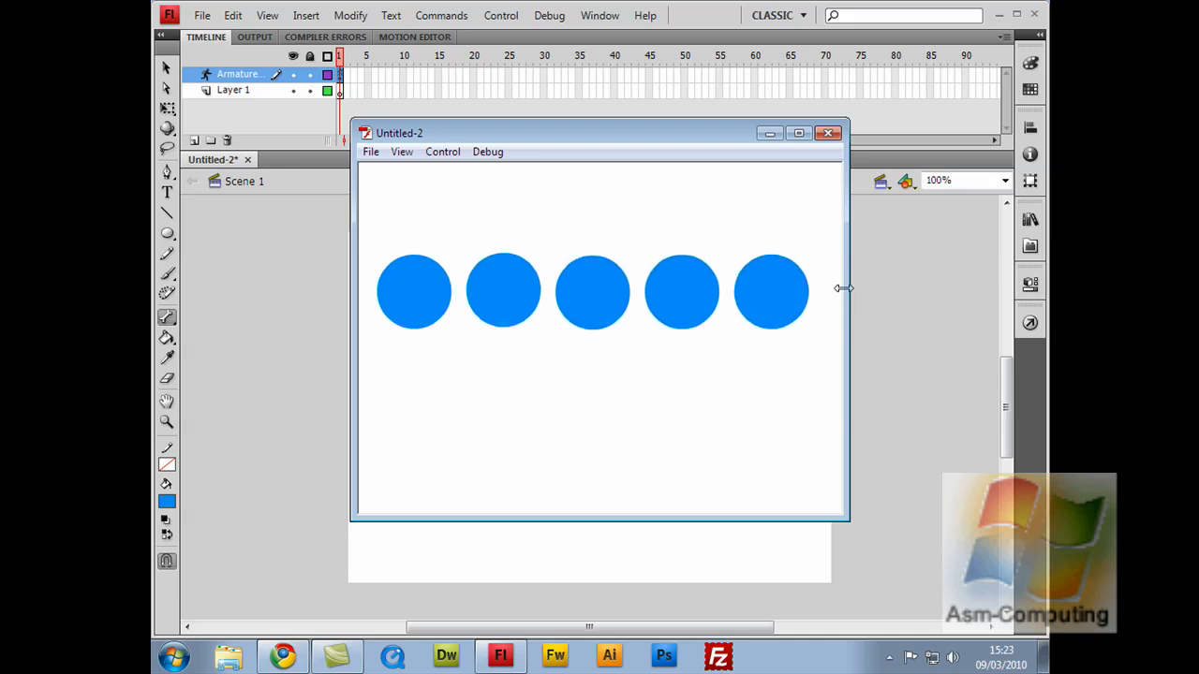